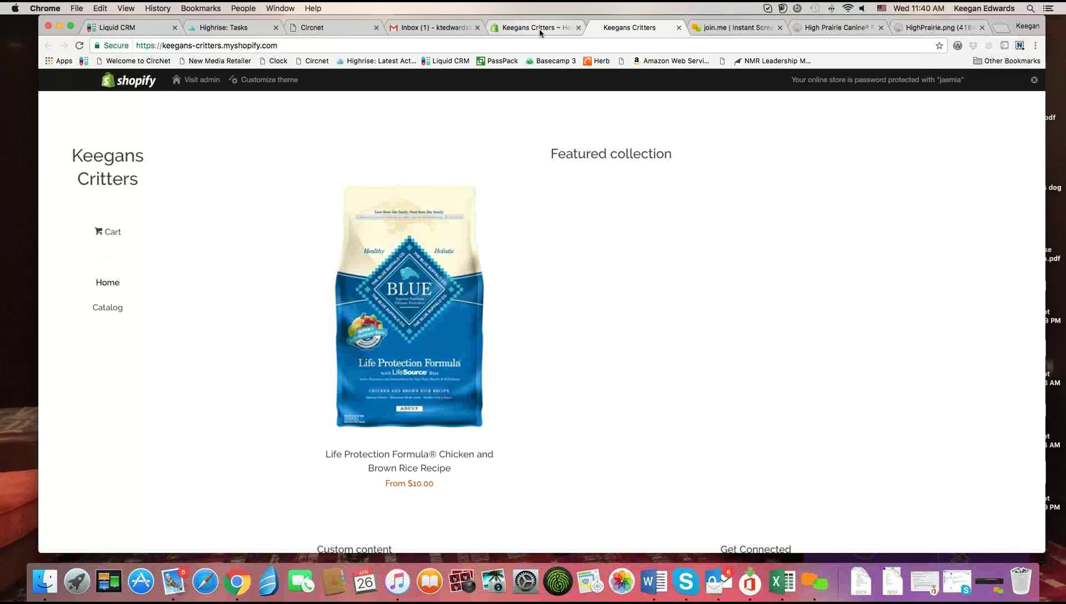
- Scroll up and down through the storefront page to review its contents
scroll(635, 257, "up", 5)
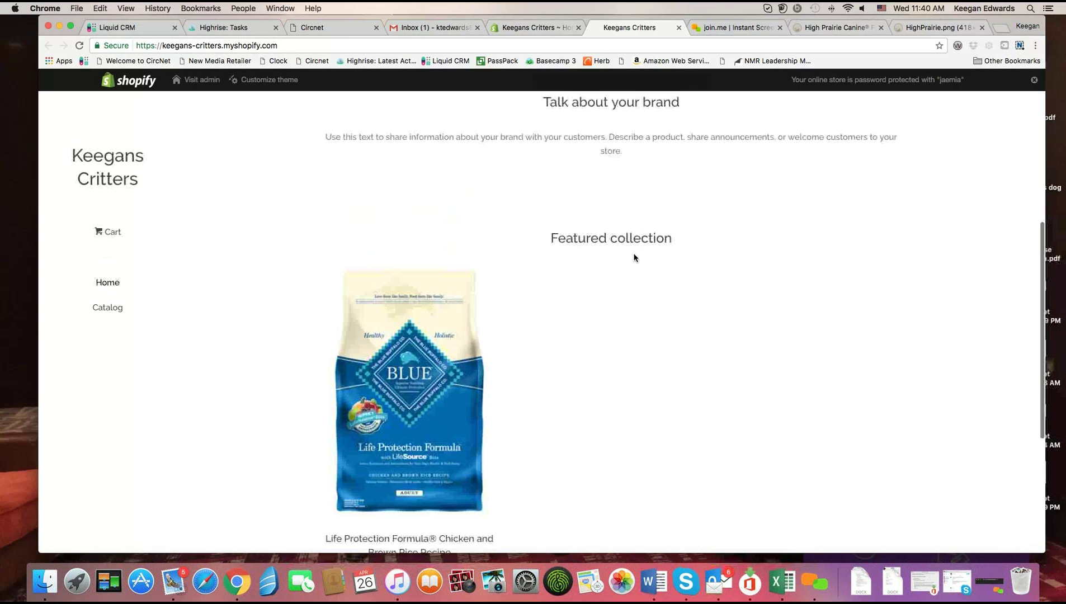
scroll(635, 258, "up", 3)
scroll(634, 257, "down", 4)
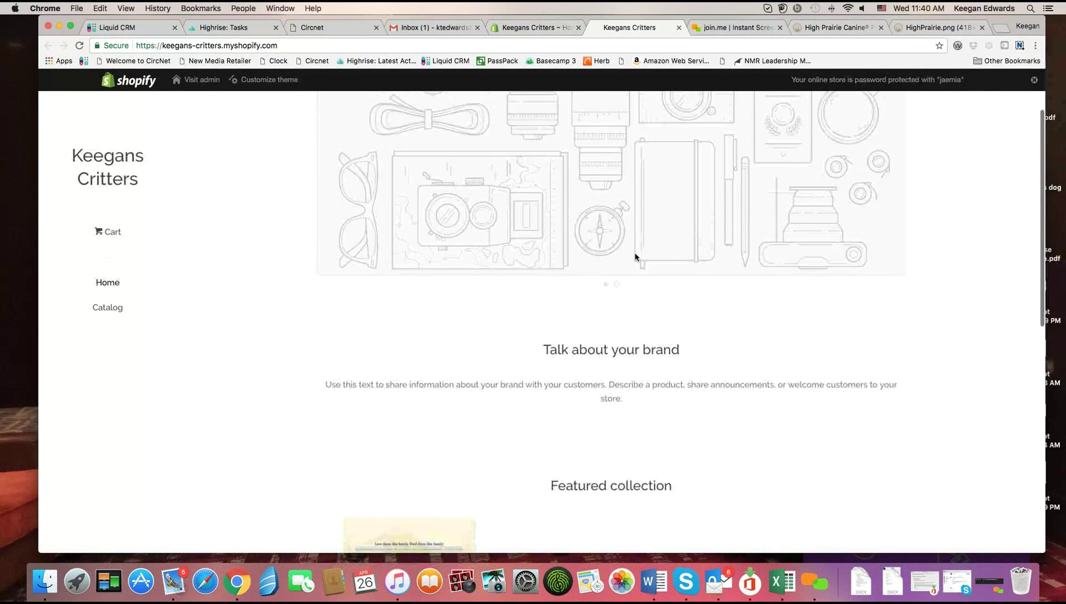
scroll(635, 257, "down", 4)
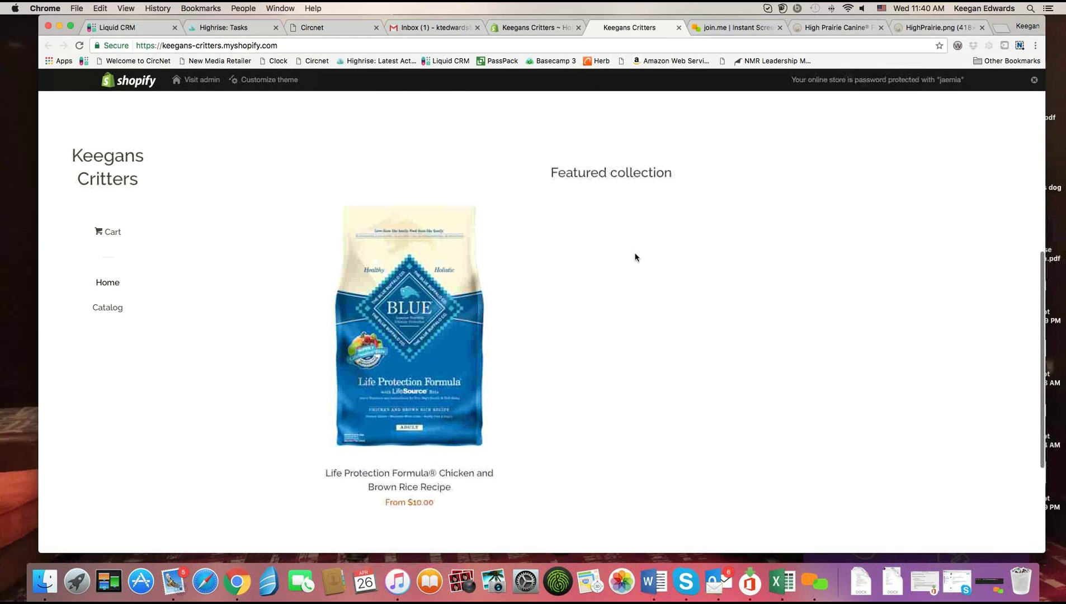
scroll(635, 258, "up", 2)
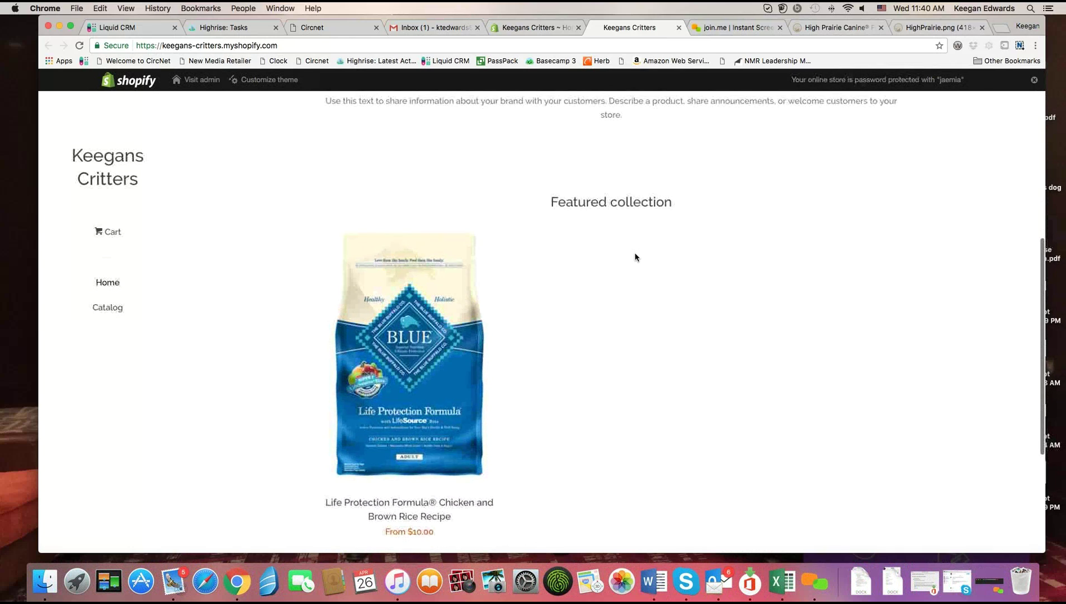
scroll(635, 257, "up", 5)
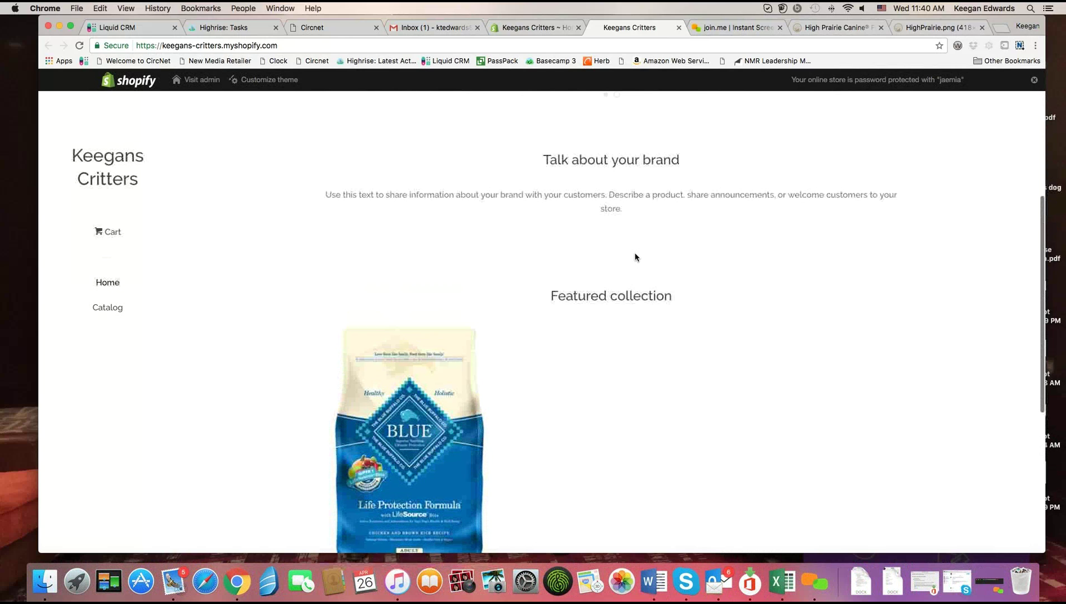
scroll(635, 257, "up", 5)
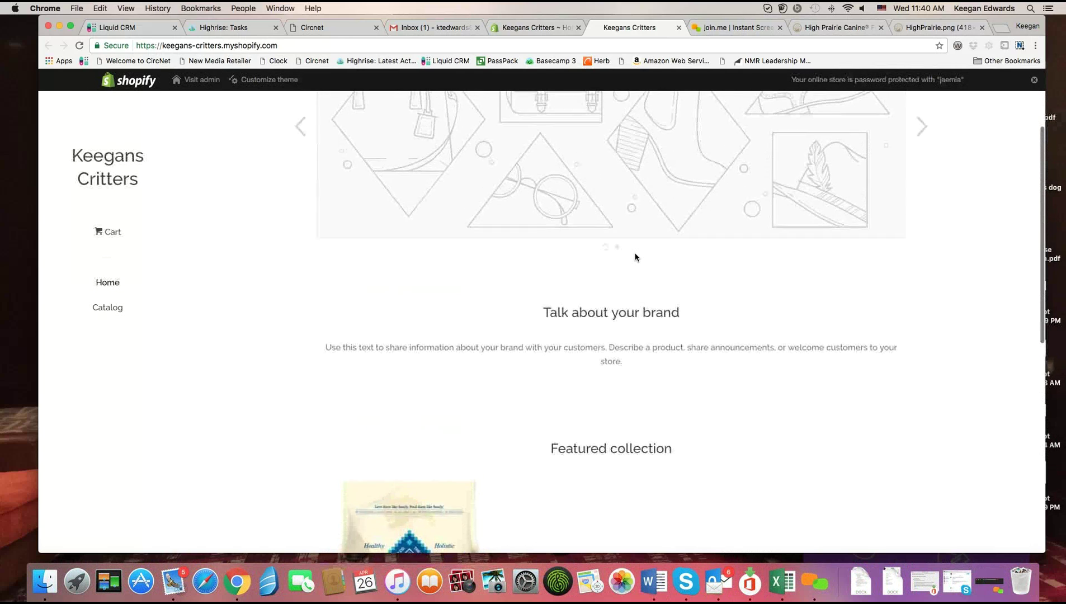
scroll(635, 257, "up", 3)
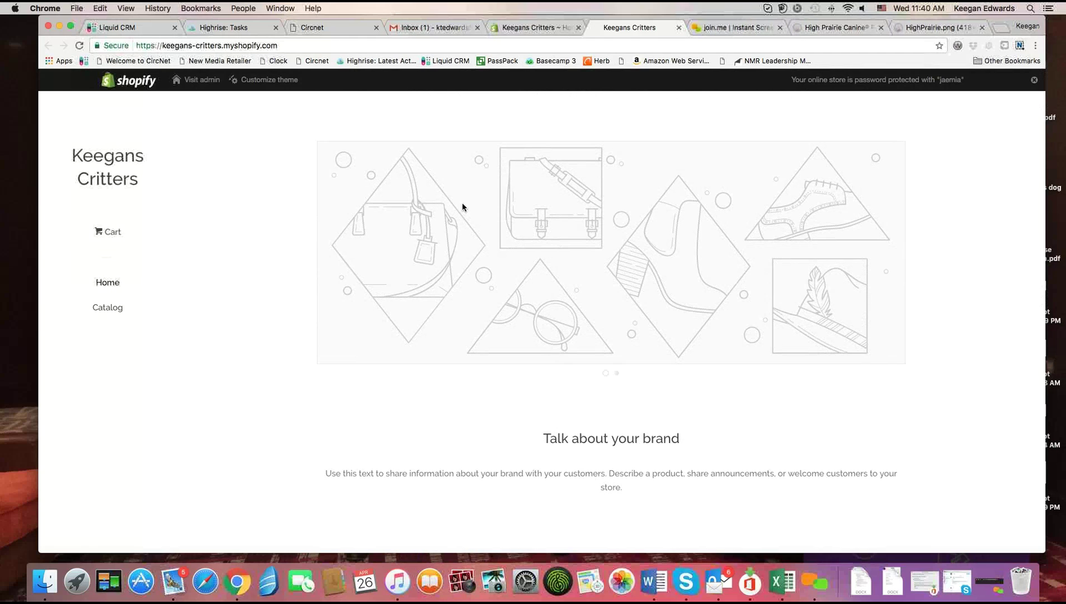
scroll(466, 211, "down", 10)
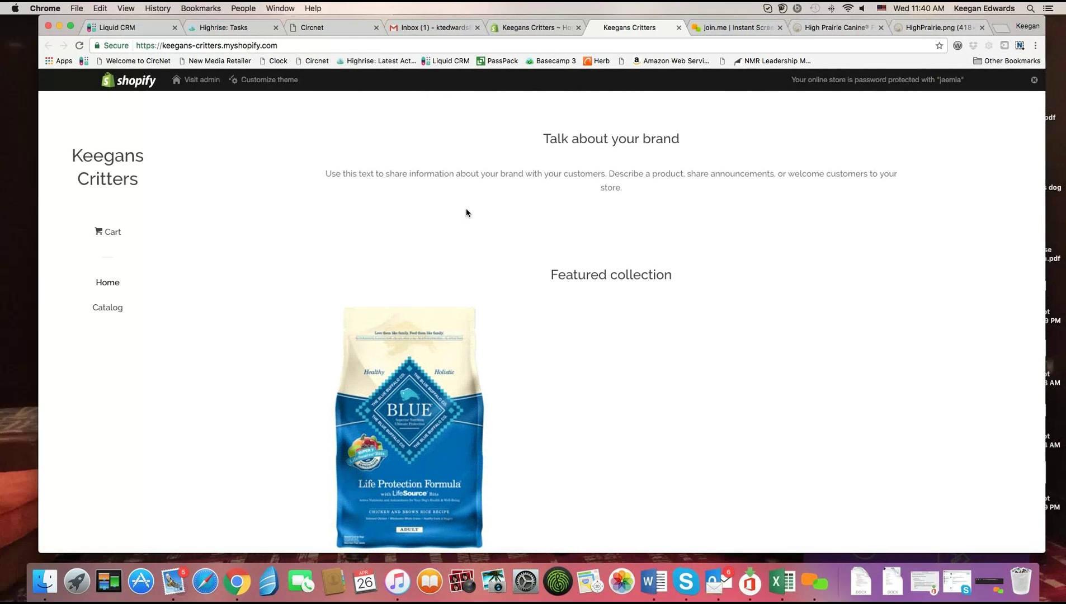
scroll(466, 213, "down", 1)
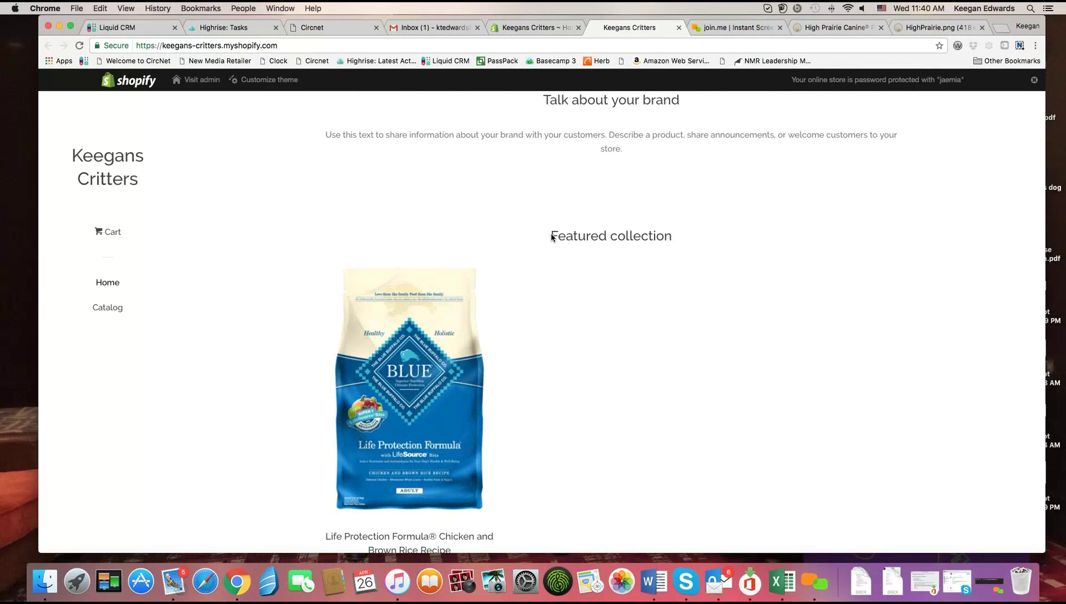
scroll(517, 204, "up", 5)
scroll(516, 205, "down", 3)
scroll(517, 210, "down", 5)
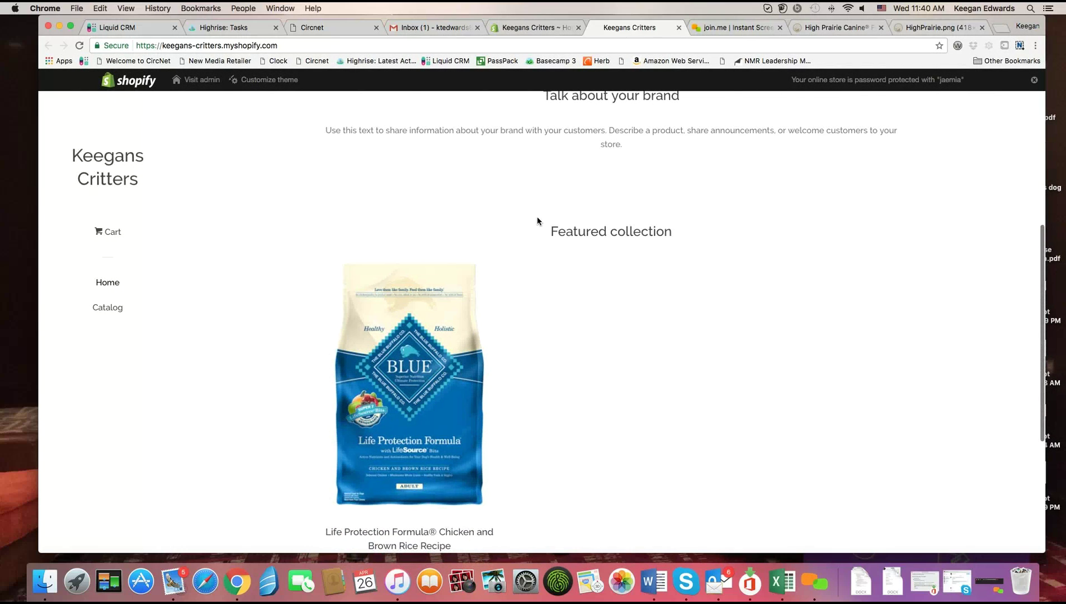
scroll(562, 224, "up", 3)
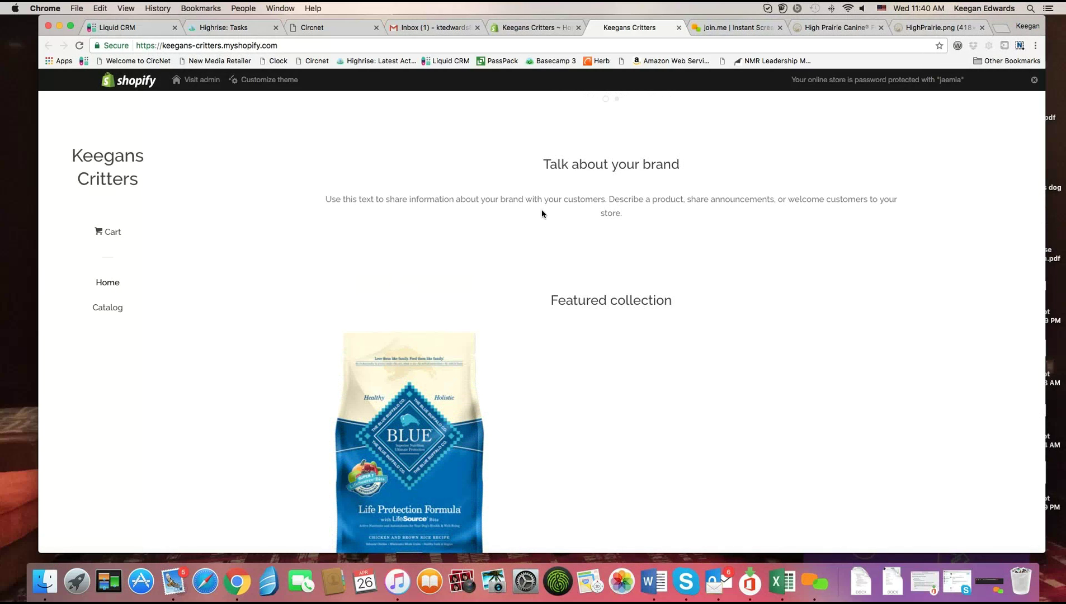
scroll(613, 245, "down", 3)
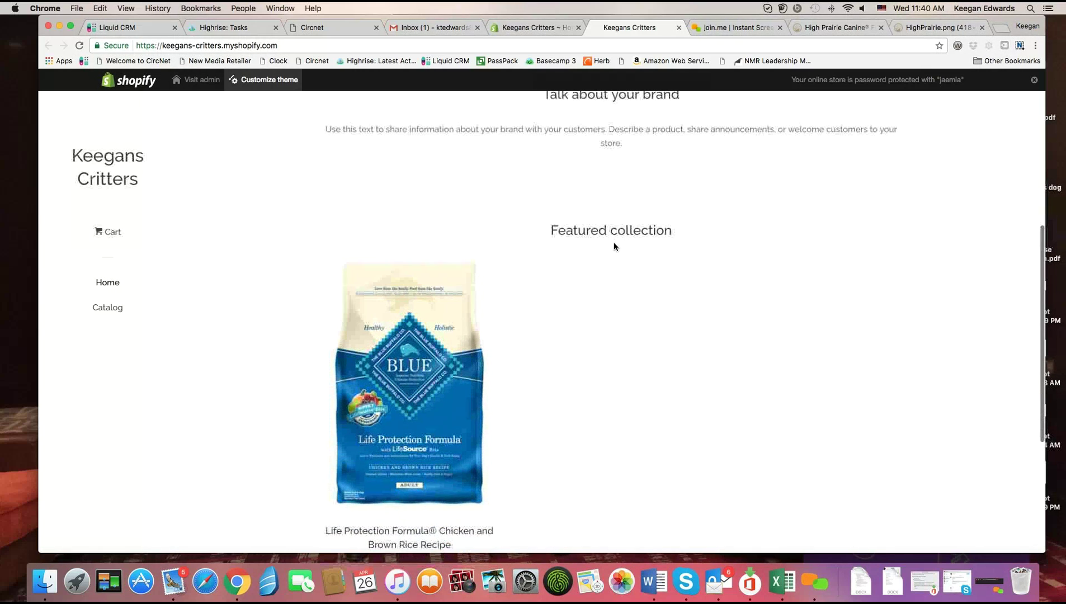
scroll(654, 232, "down", 2)
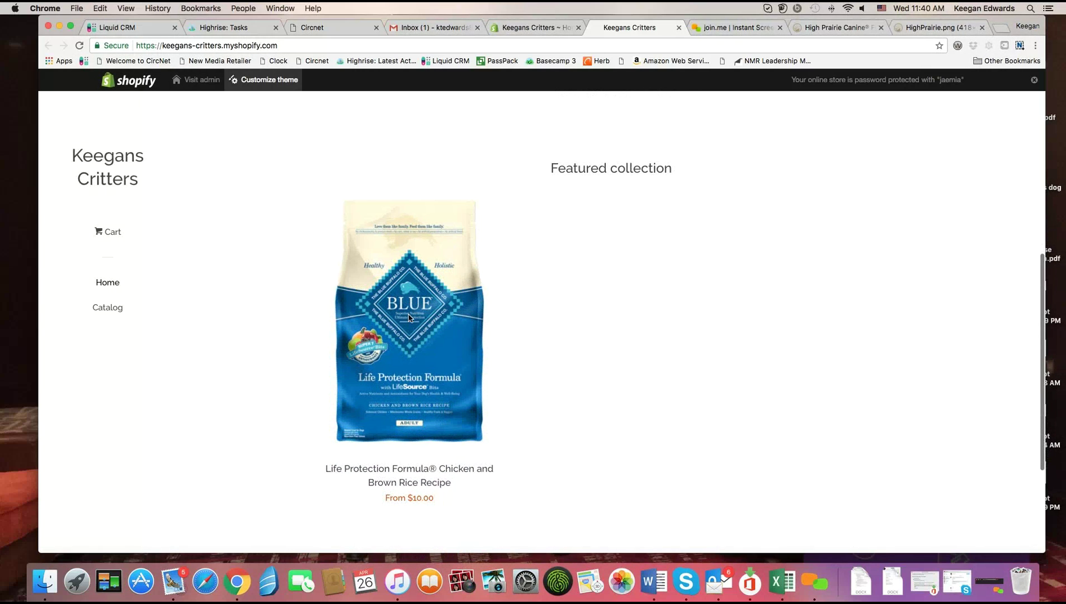
scroll(509, 302, "down", 5)
scroll(478, 308, "up", 4)
scroll(478, 308, "up", 8)
scroll(478, 306, "down", 6)
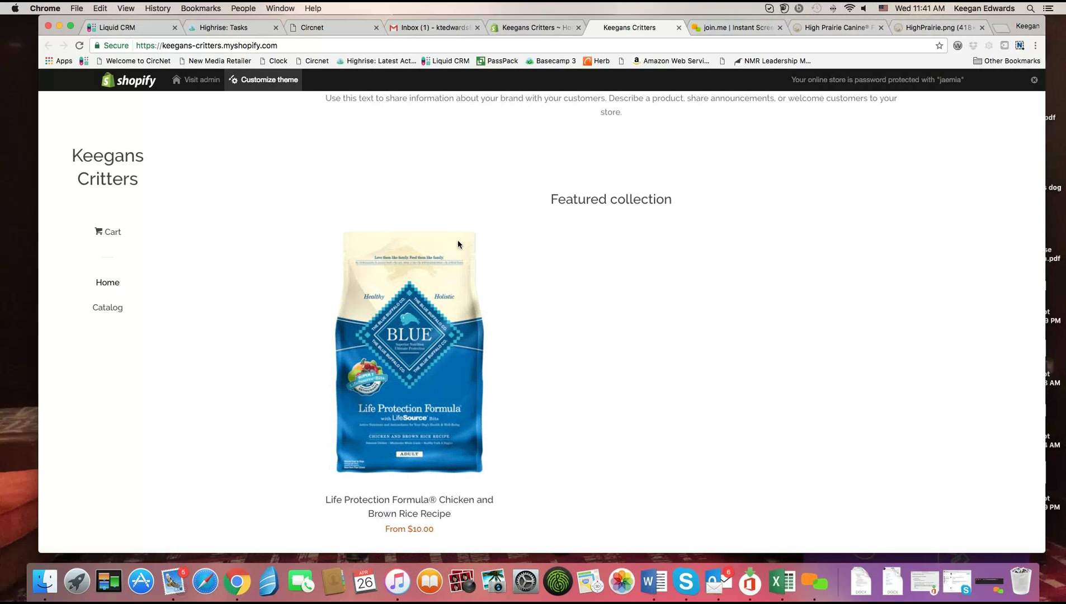
scroll(468, 264, "down", 1)
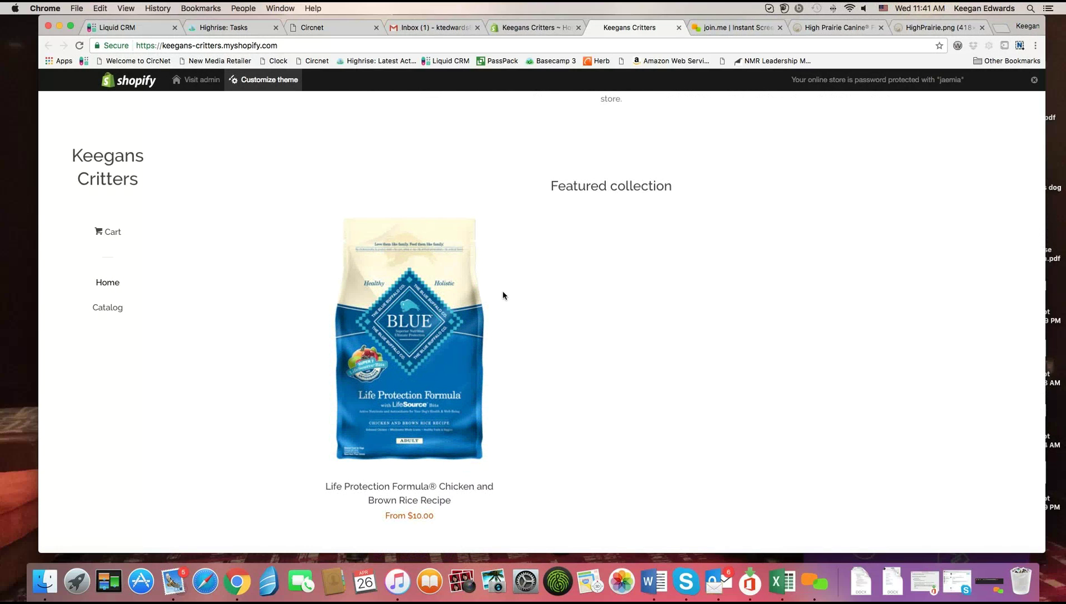
- In the admin, go to Products > Collections to list Dog, Home page and Cat
left_click(528, 28)
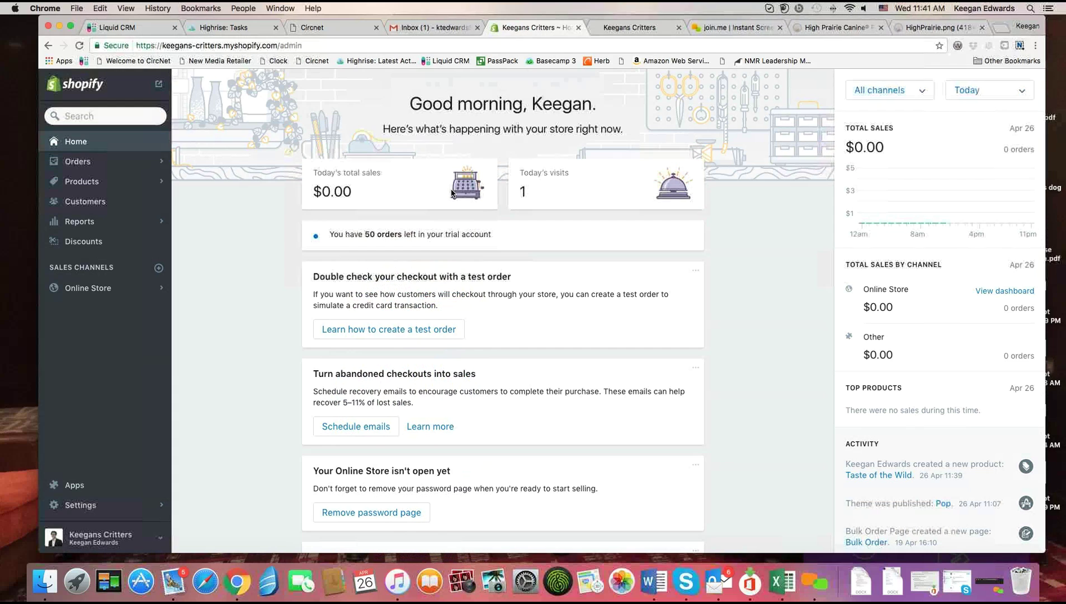
left_click(103, 186)
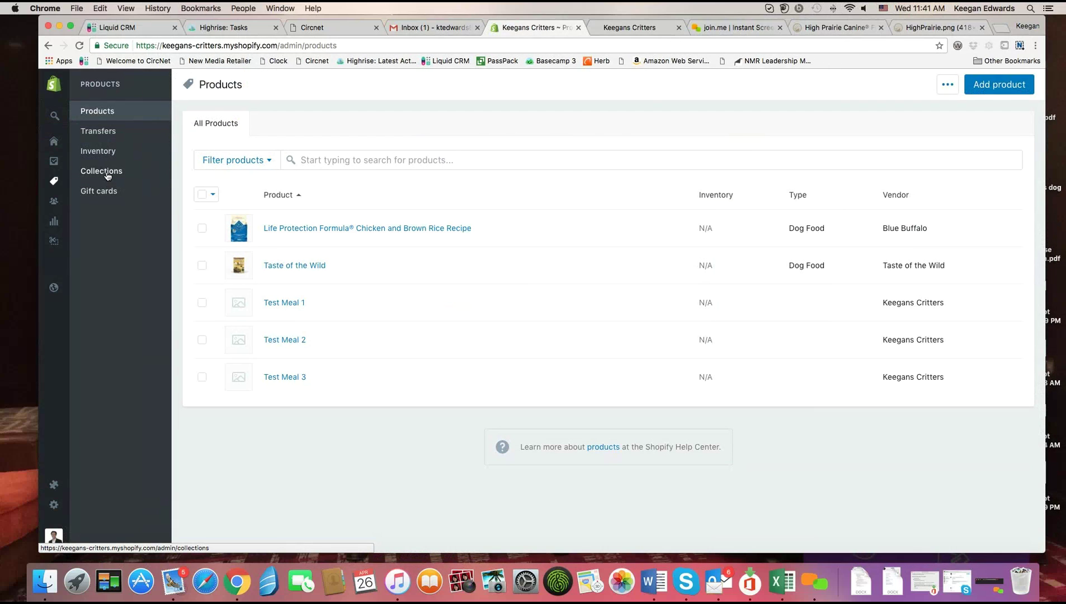
left_click(108, 176)
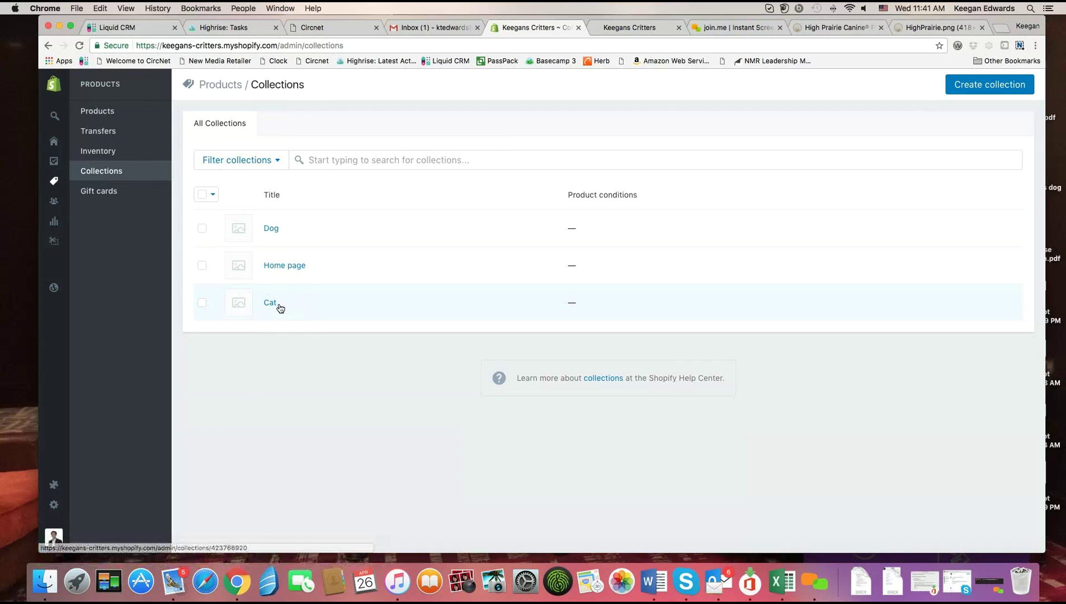
left_click(272, 230)
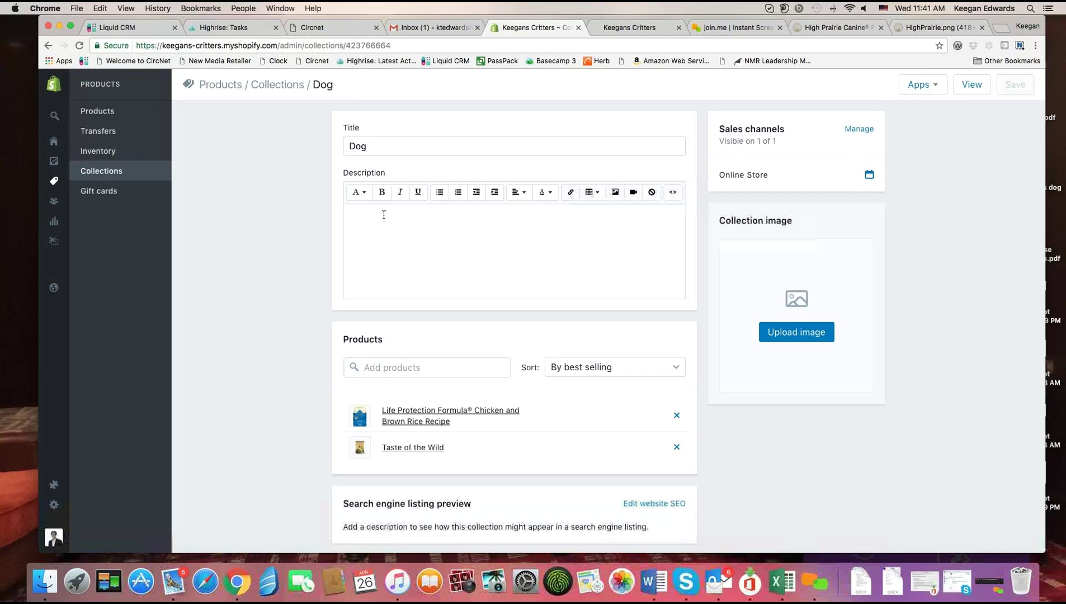
left_click(125, 178)
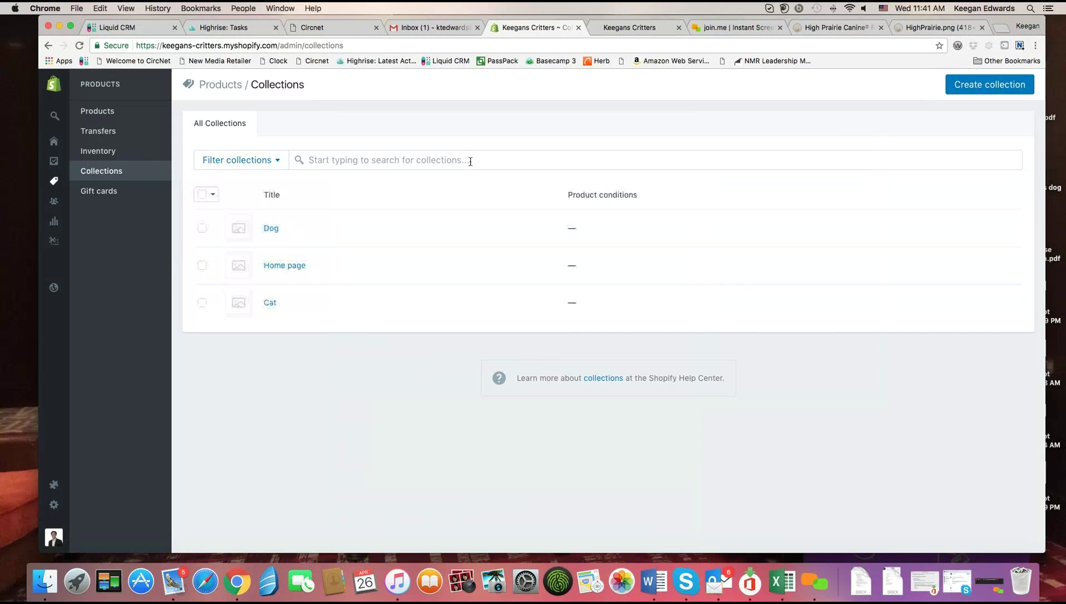
left_click(619, 29)
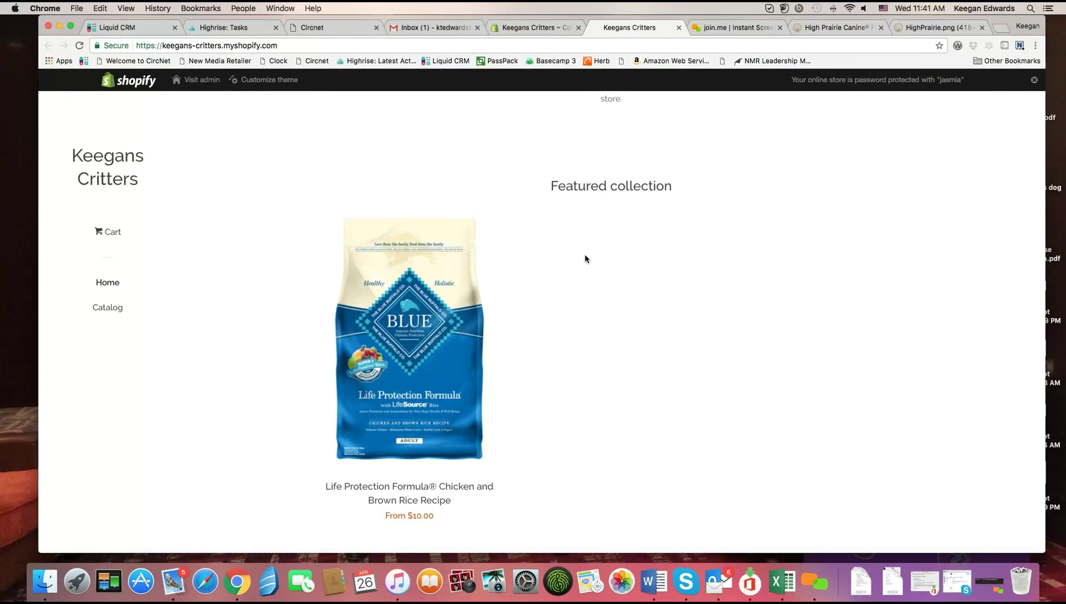
left_click(535, 30)
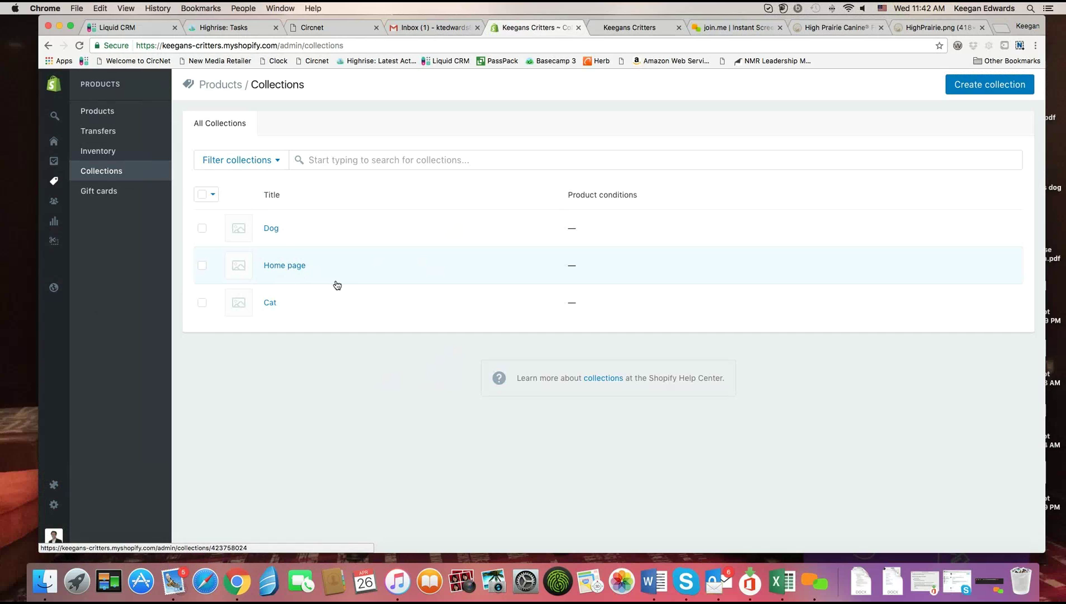
- Glance at the storefront, reopen the Home page collection, then move to the full Products list
left_click(624, 32)
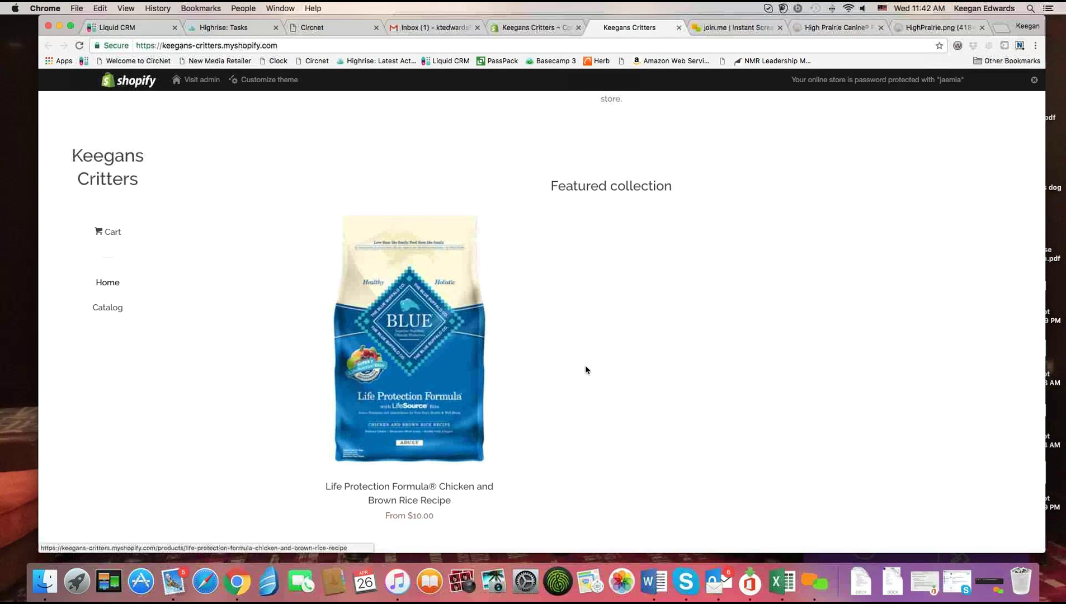
left_click(517, 27)
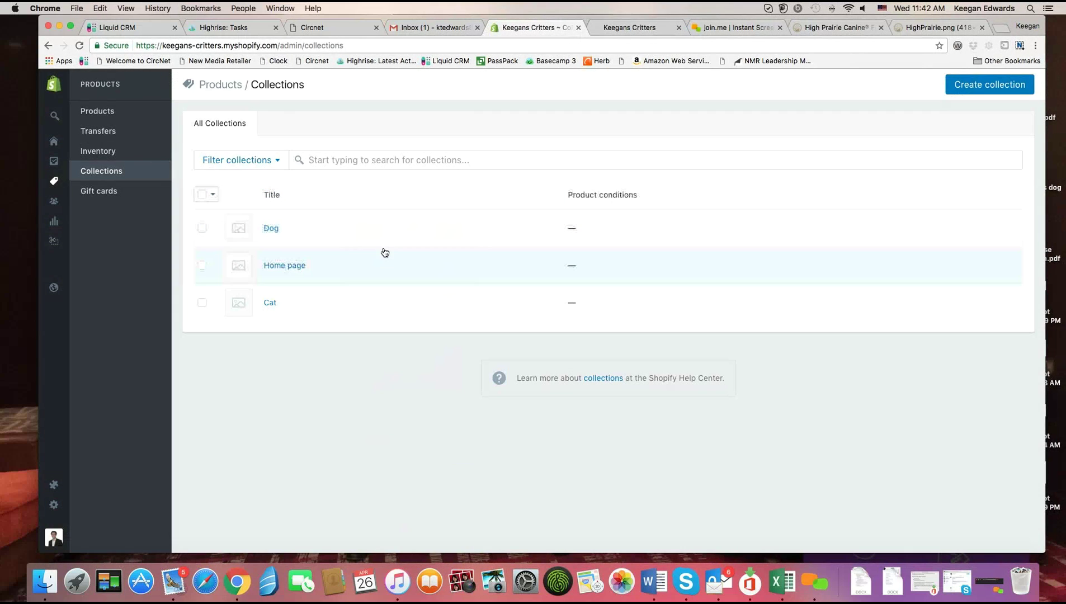
left_click(277, 266)
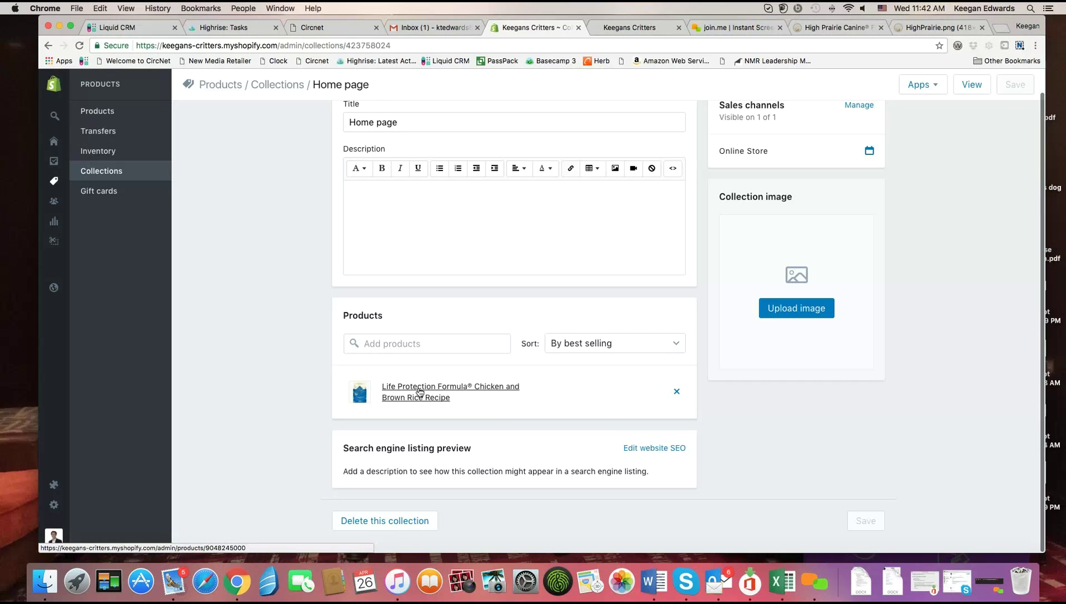
scroll(421, 390, "up", 1)
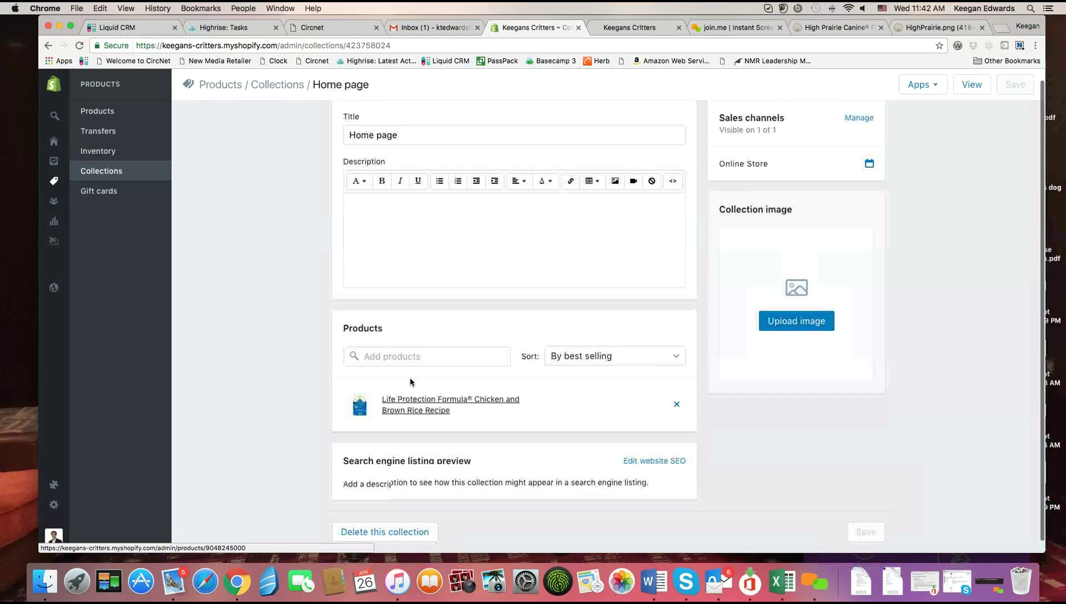
left_click(112, 112)
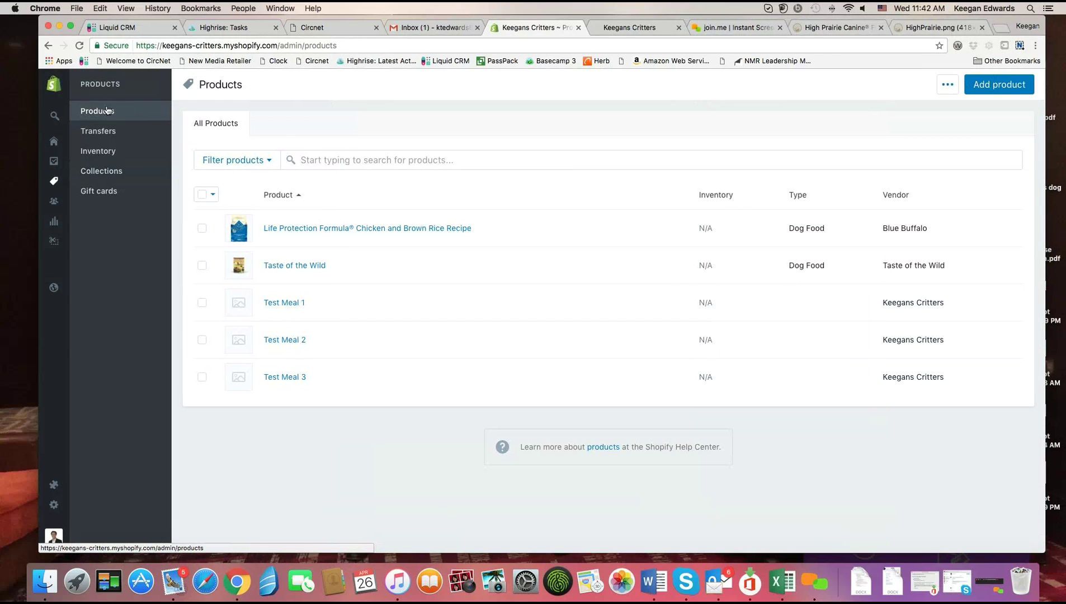
- In Taste of the Wild's Collections field, tick Home page and save the product
left_click(286, 269)
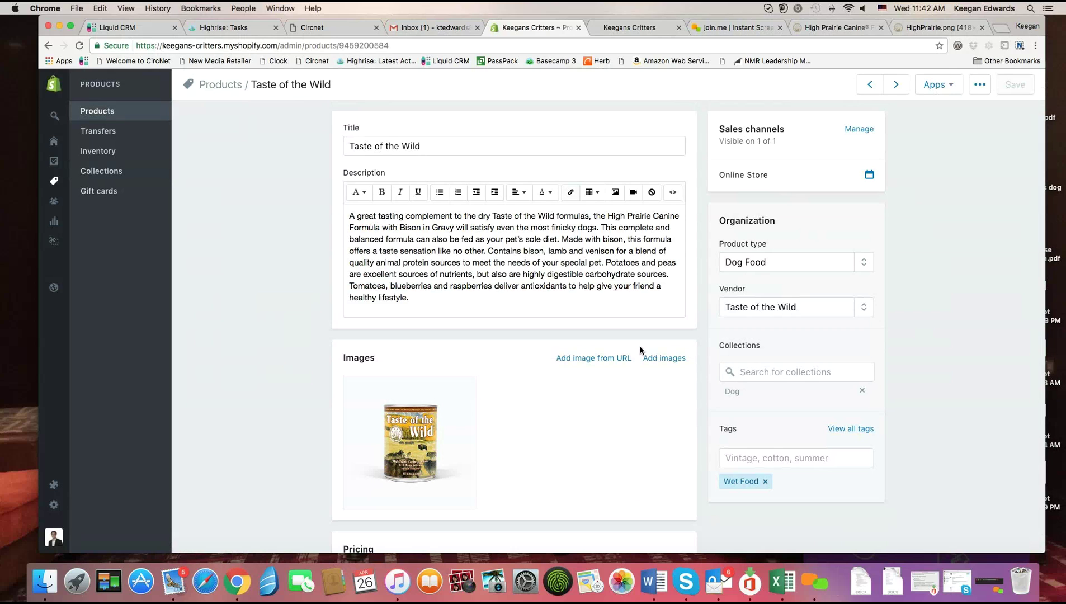
scroll(639, 350, "down", 3)
scroll(638, 350, "up", 3)
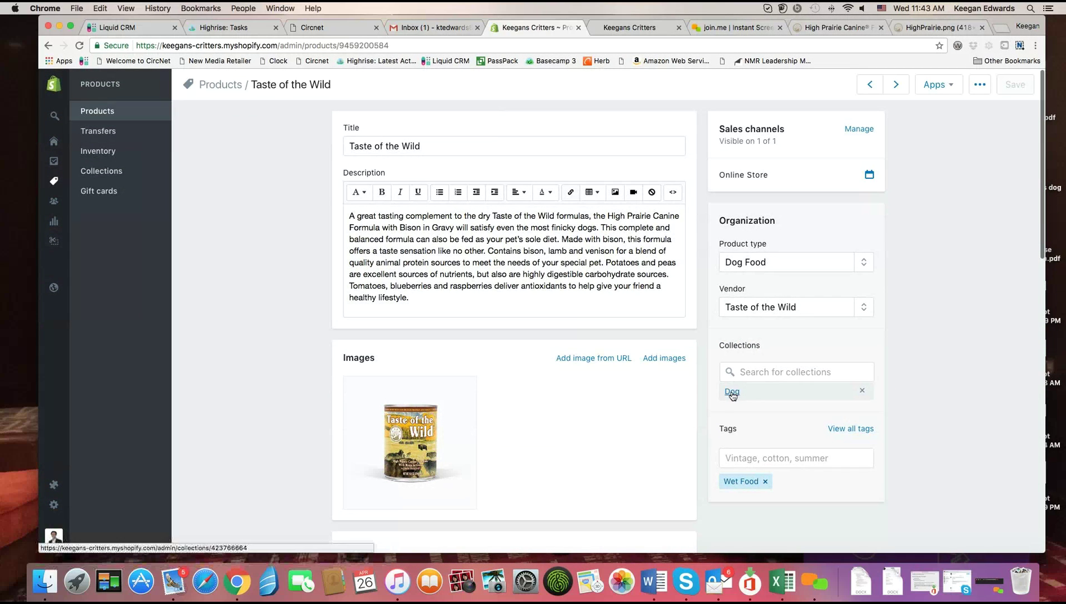
left_click(759, 372)
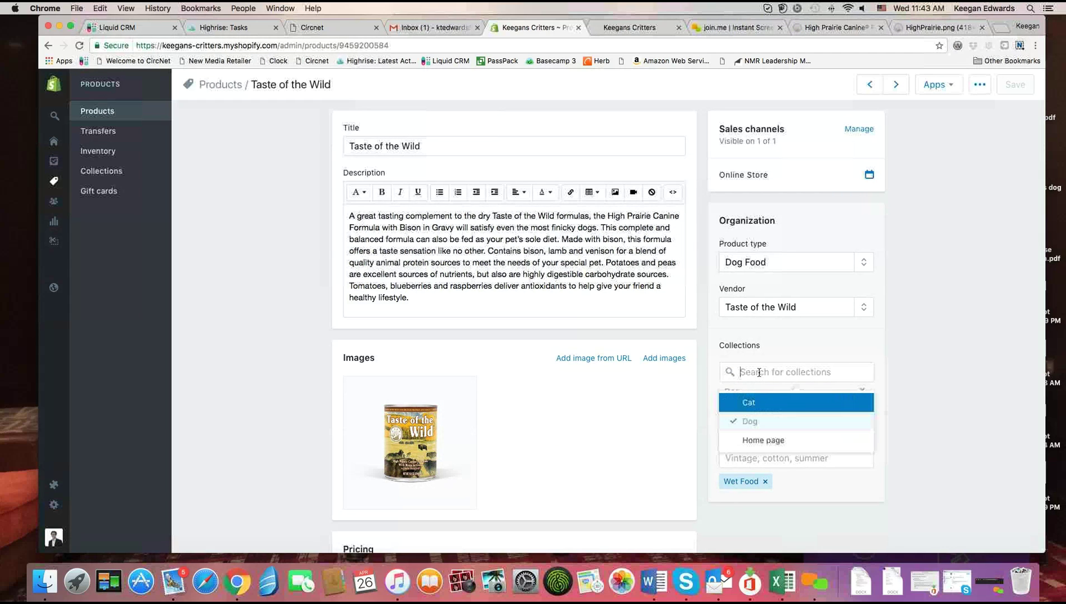
left_click(781, 442)
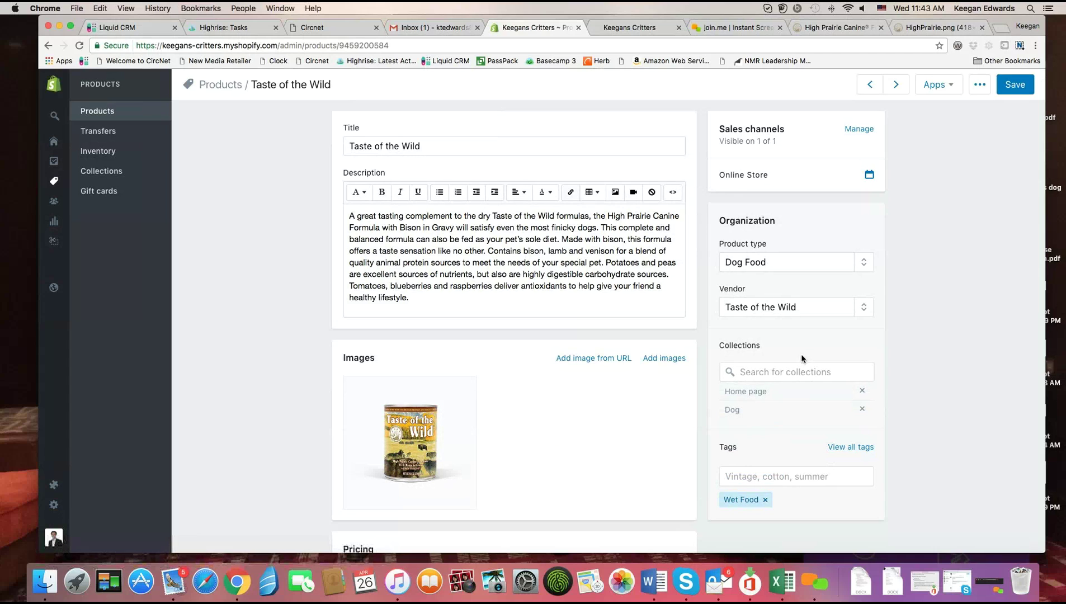
left_click(1016, 85)
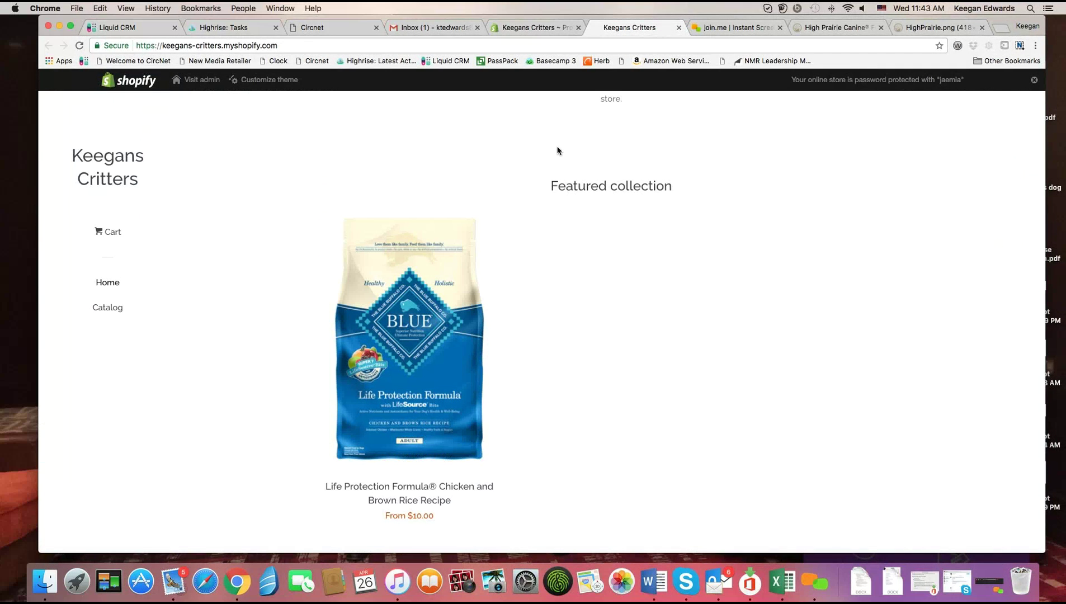
- Reload the storefront, then open the Home page collection in the admin
left_click(80, 47)
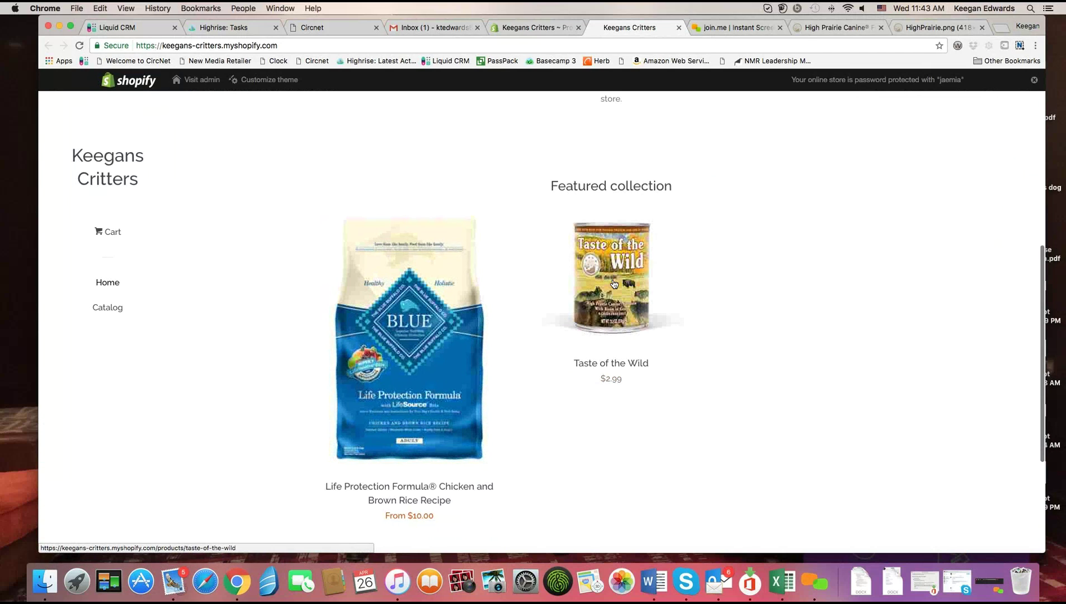
left_click(535, 27)
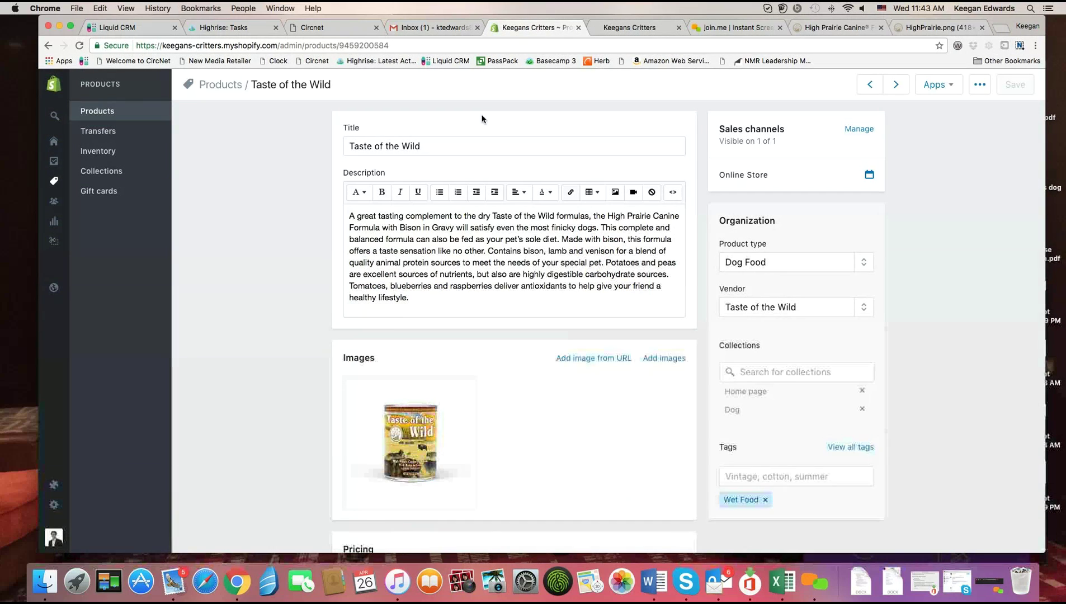
left_click(112, 176)
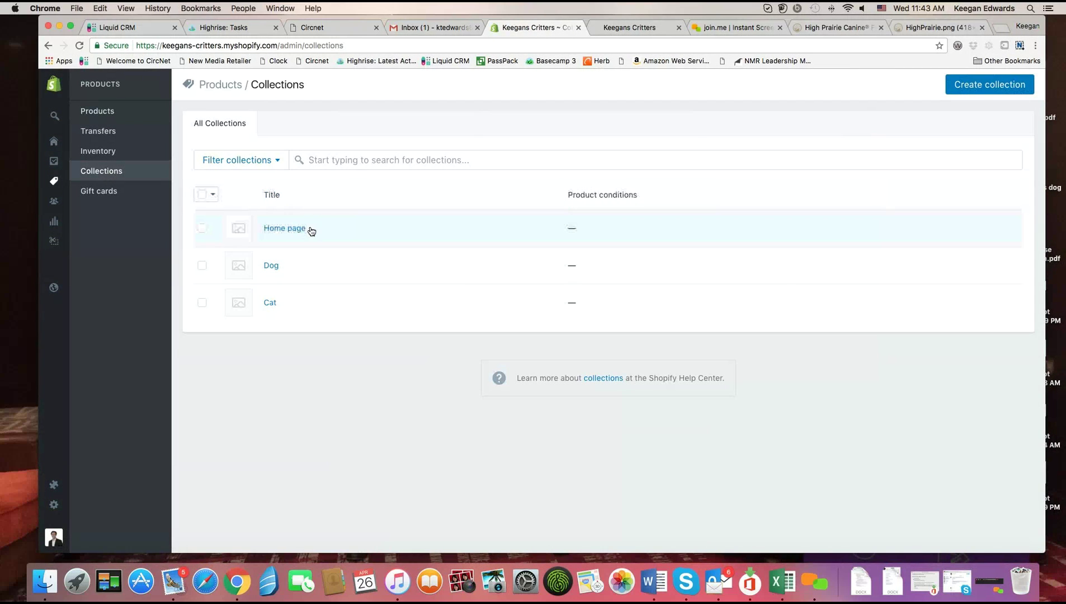
left_click(285, 229)
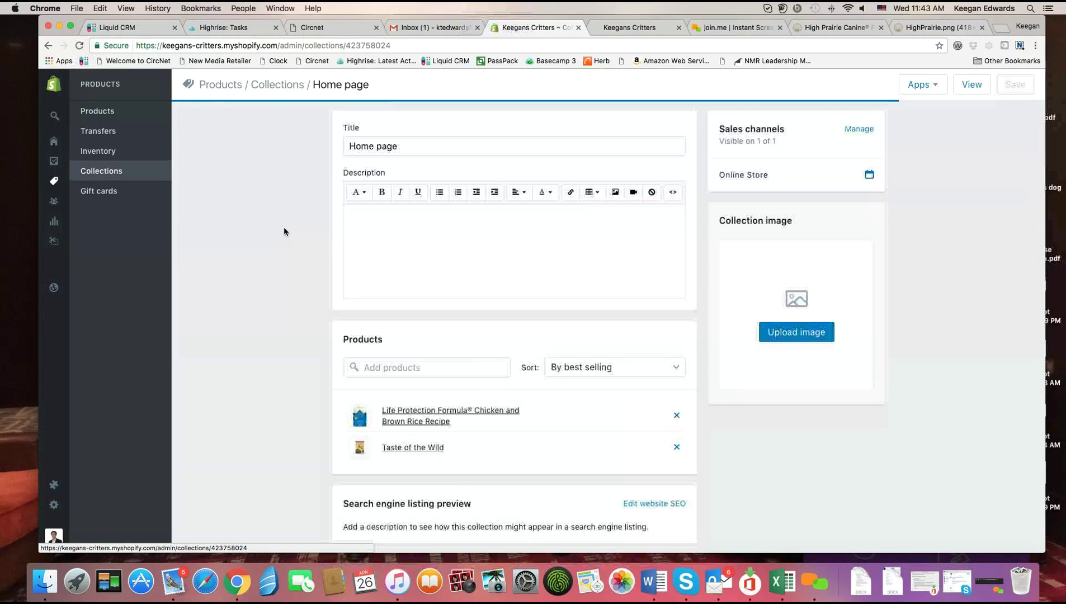
scroll(490, 218, "down", 3)
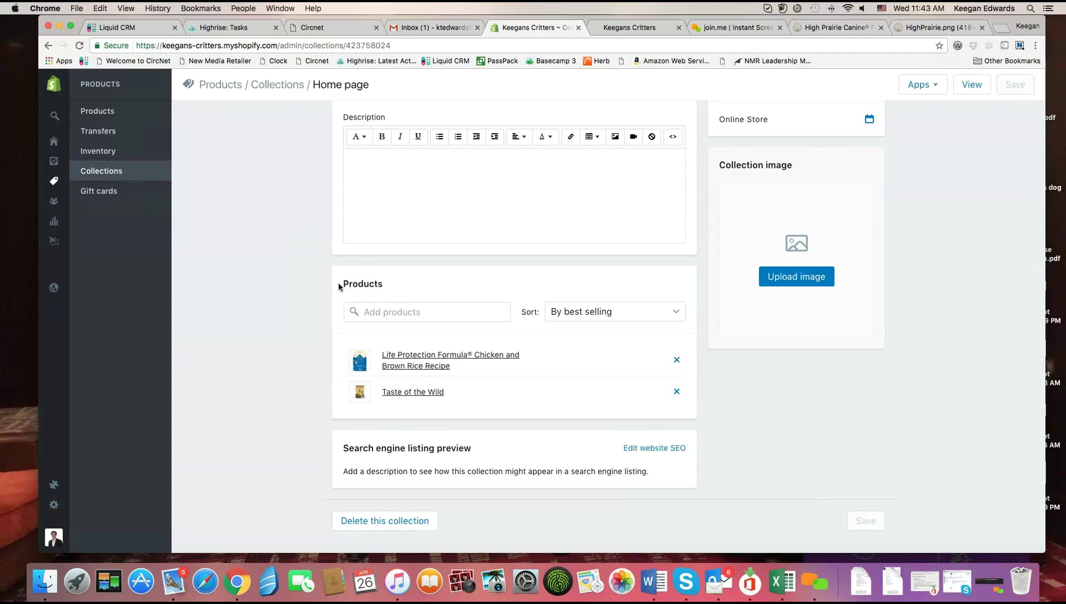
- Recheck the storefront, then reopen Home page to confirm Taste of the Wild is listed
left_click(624, 27)
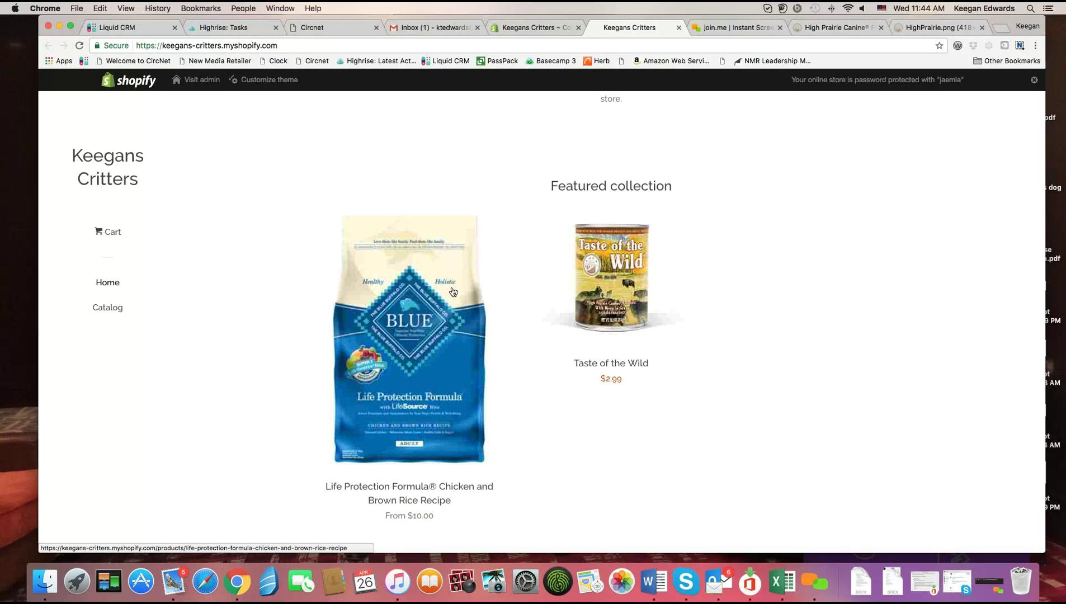
left_click(535, 27)
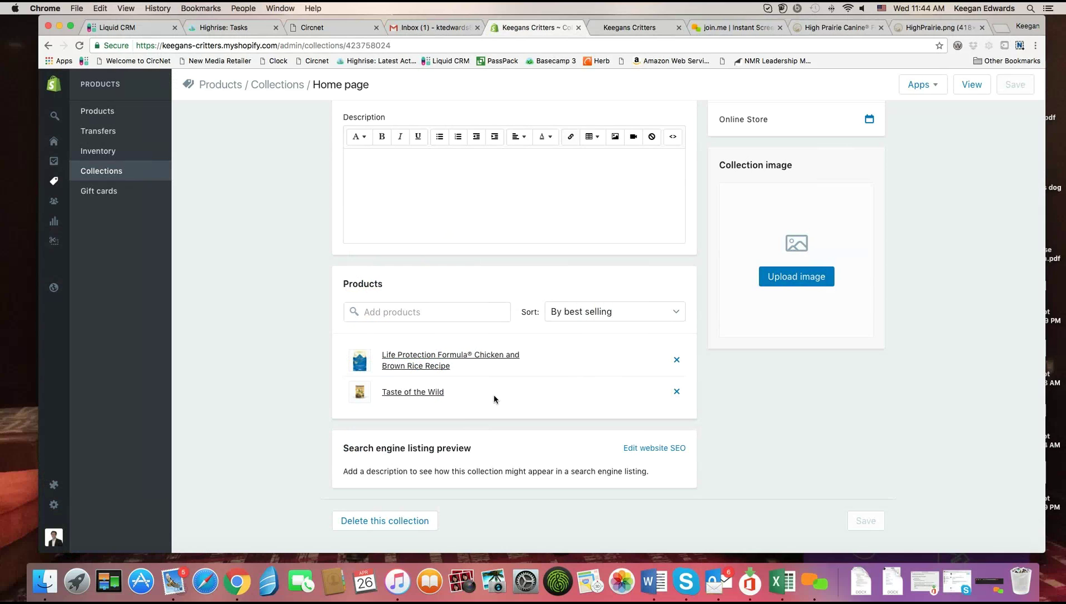
scroll(464, 397, "up", 2)
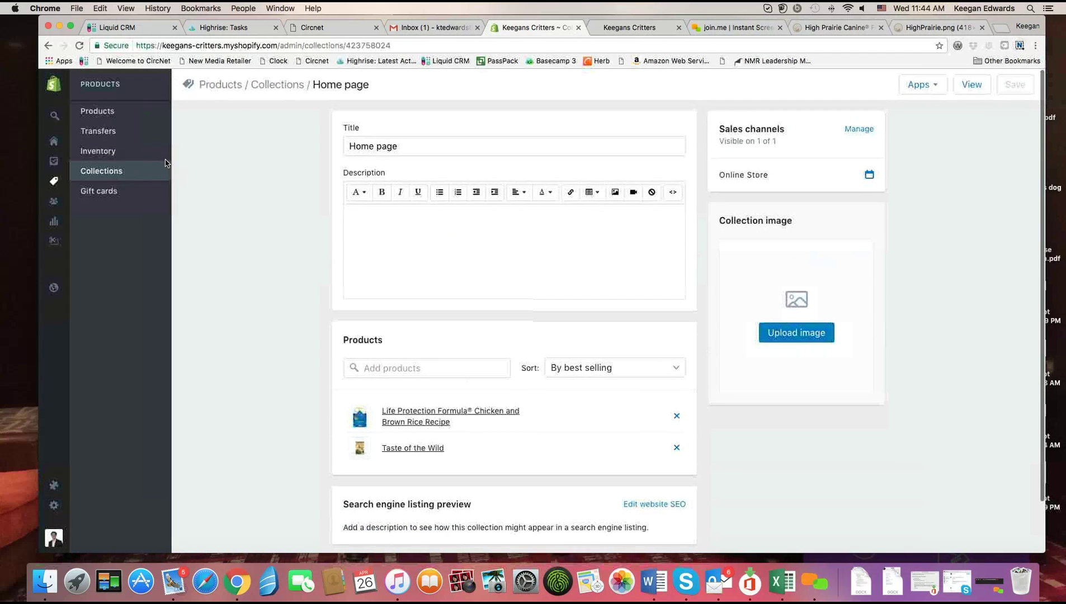
left_click(115, 173)
left_click(298, 228)
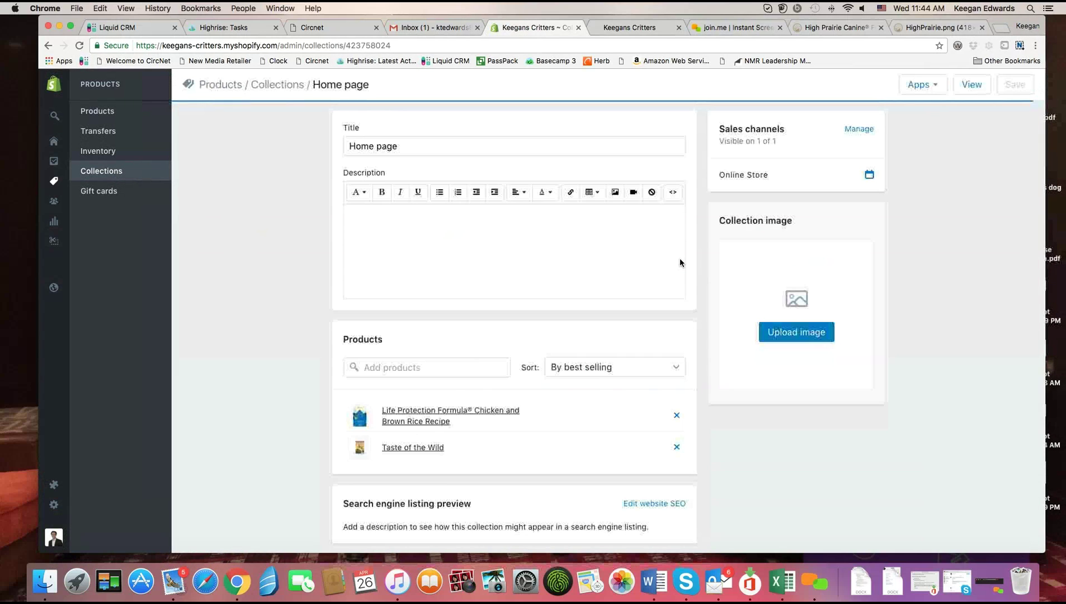
scroll(680, 263, "down", 1)
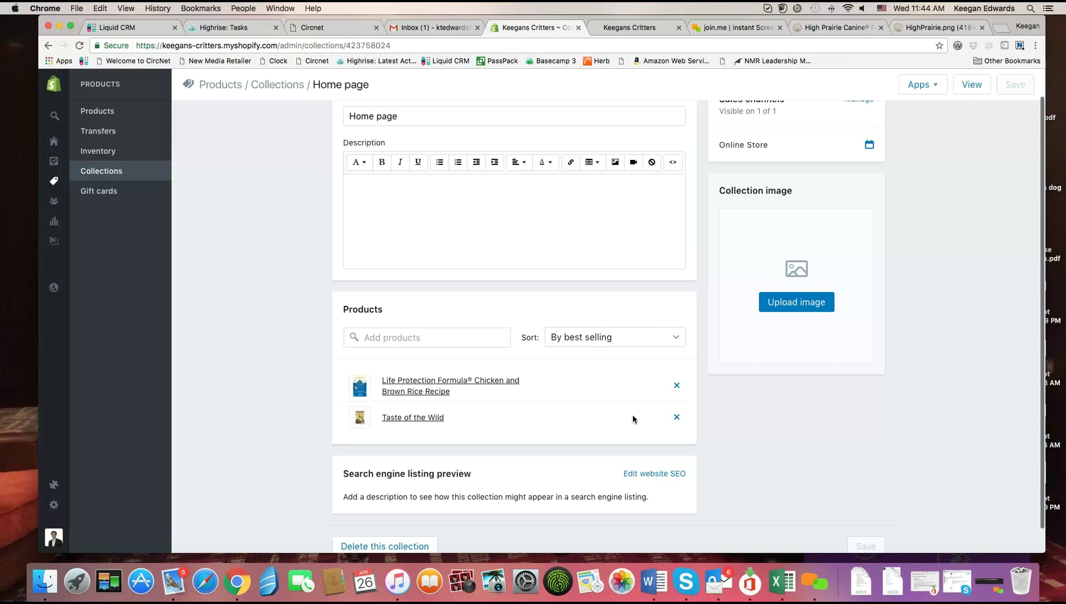
- Remove Taste of the Wild from Home page and reload the storefront to confirm
left_click(678, 419)
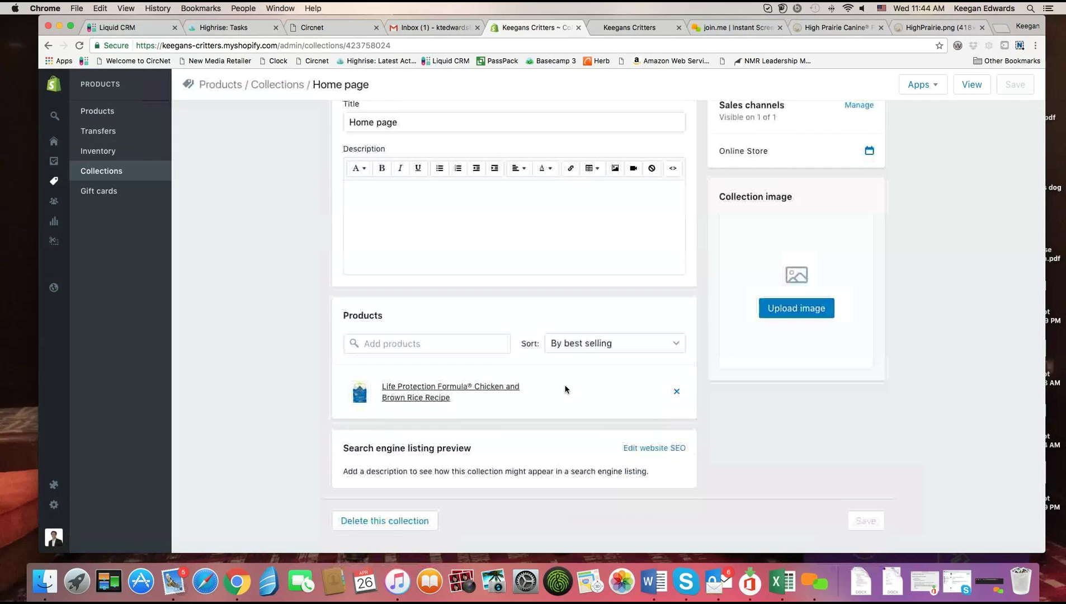
left_click(623, 30)
left_click(80, 46)
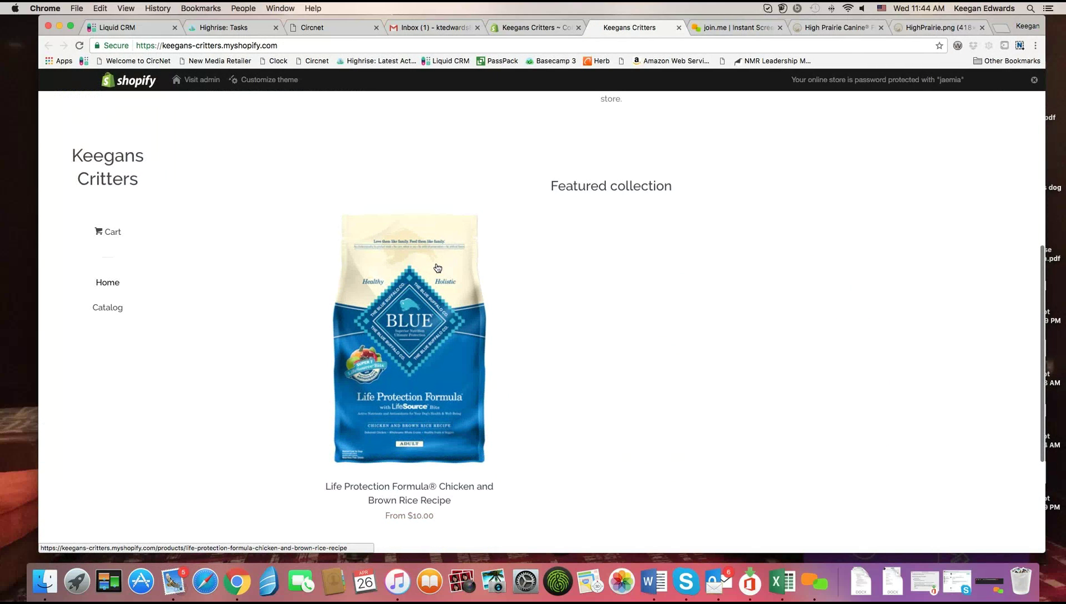
left_click(518, 29)
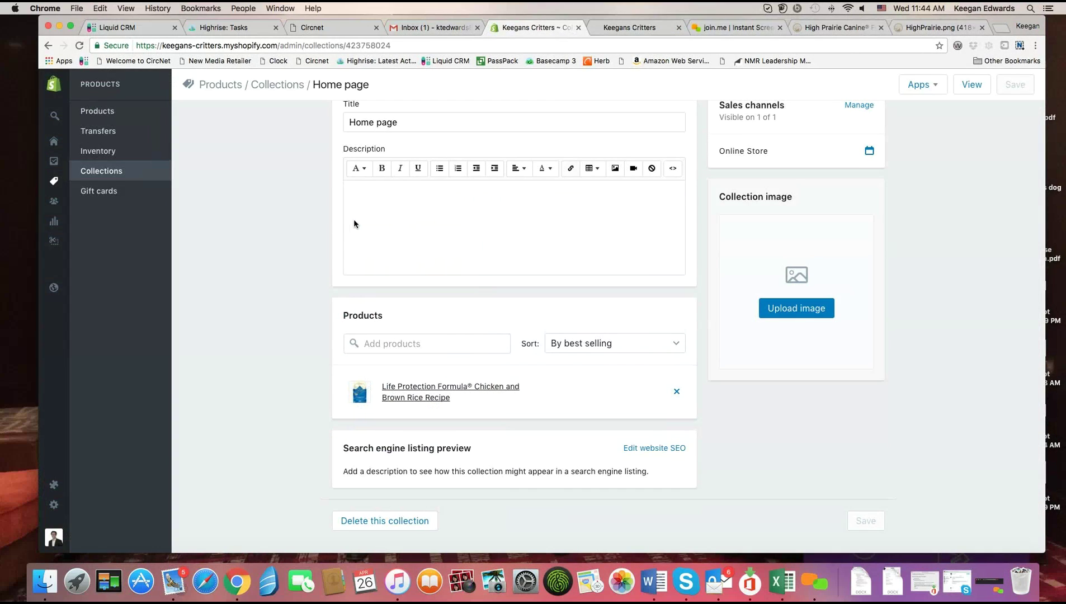
scroll(353, 217, "down", 1)
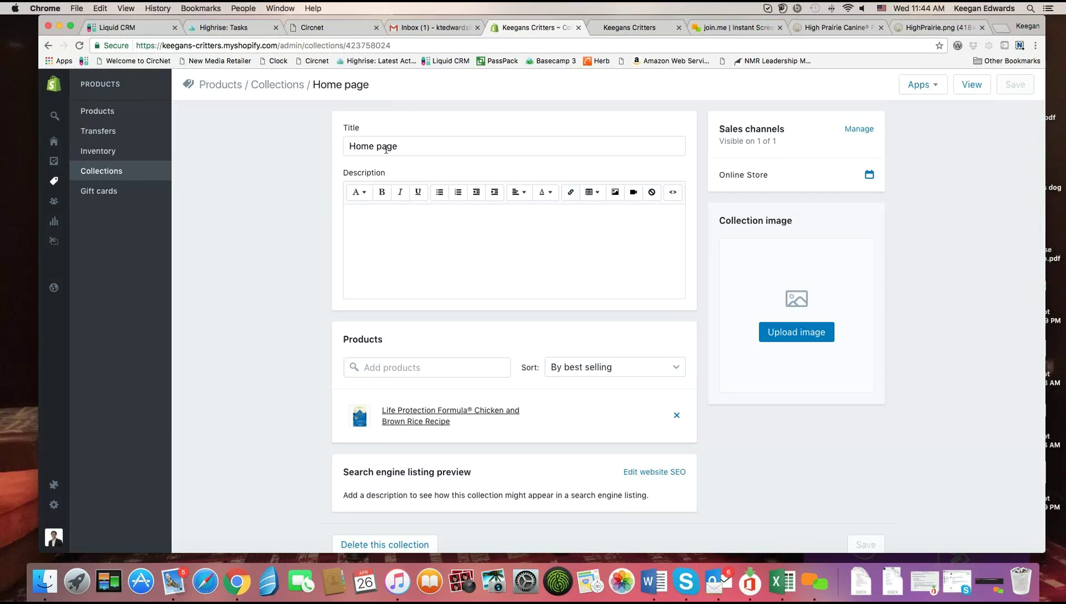
- Open Life Protection Formula, remove it from the Home page collection, and save
left_click(132, 110)
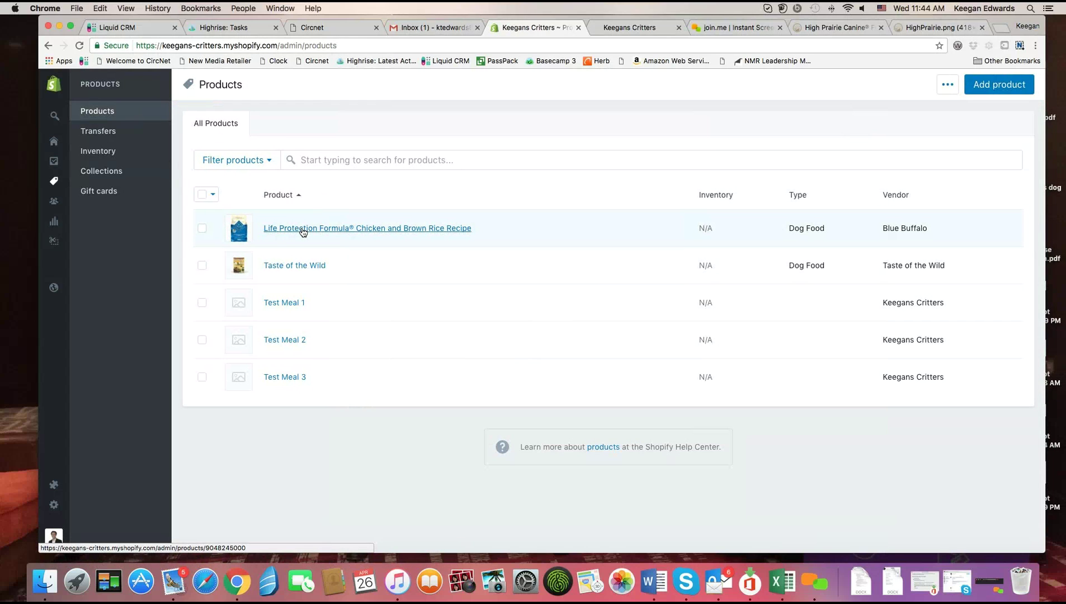
left_click(302, 230)
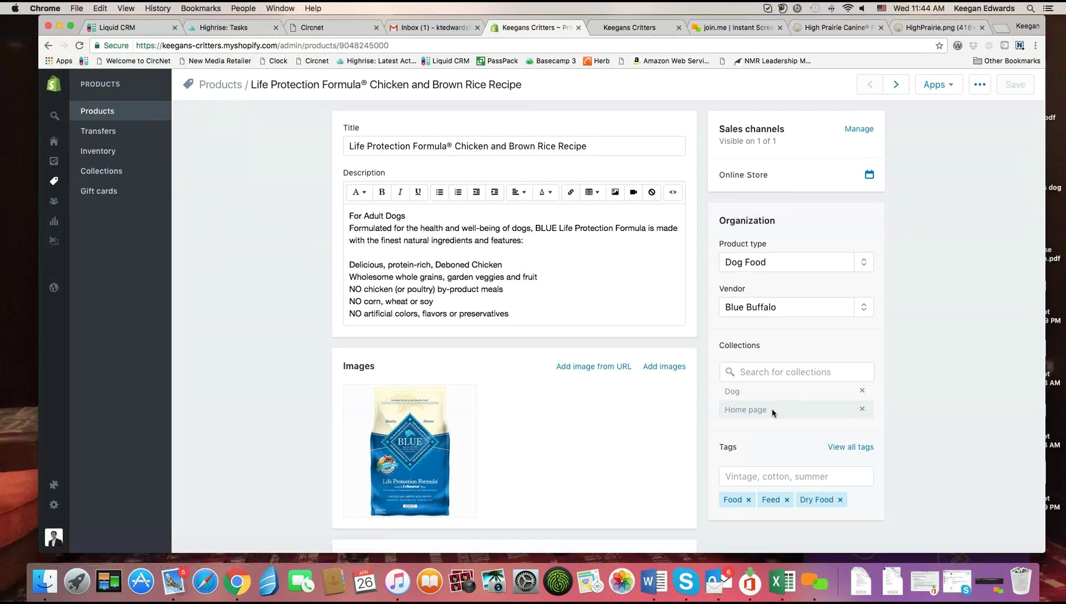
left_click(862, 410)
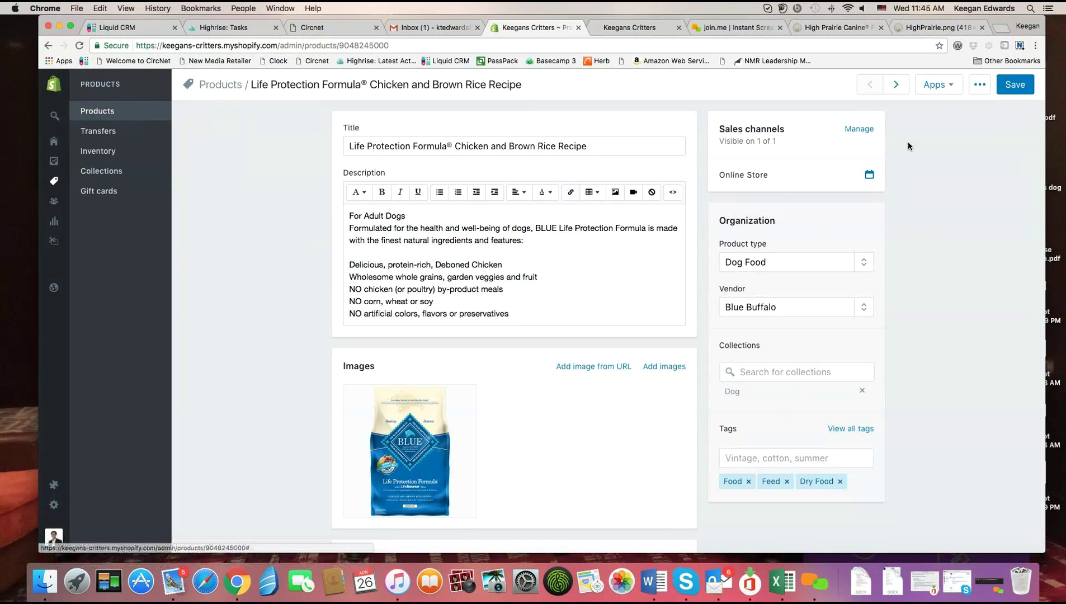
left_click(1016, 84)
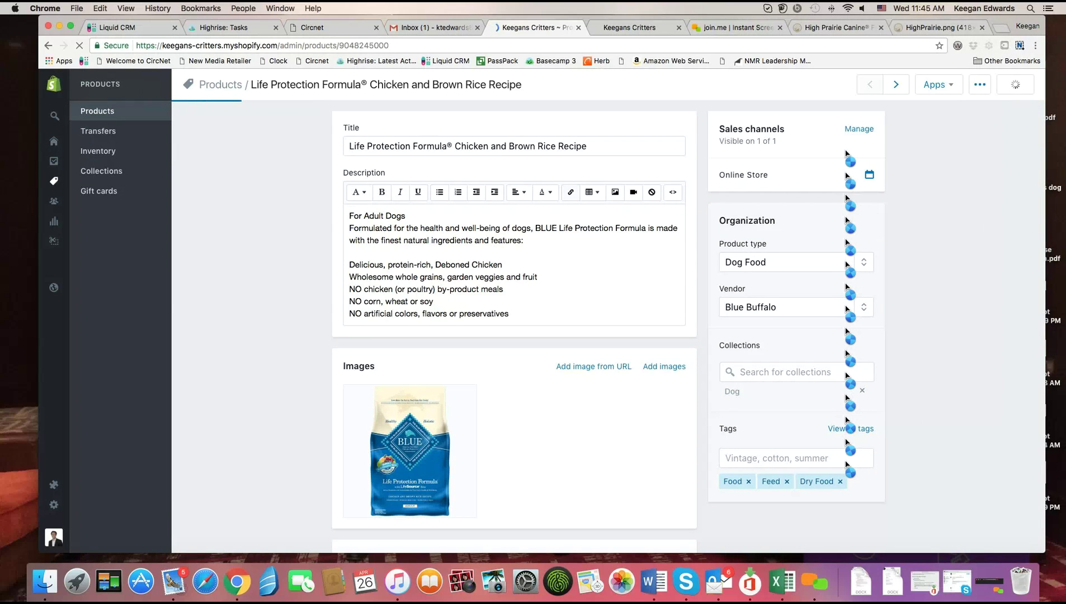
- Reload the storefront's Featured collection, now showing example products, then return to the product editor
left_click(630, 27)
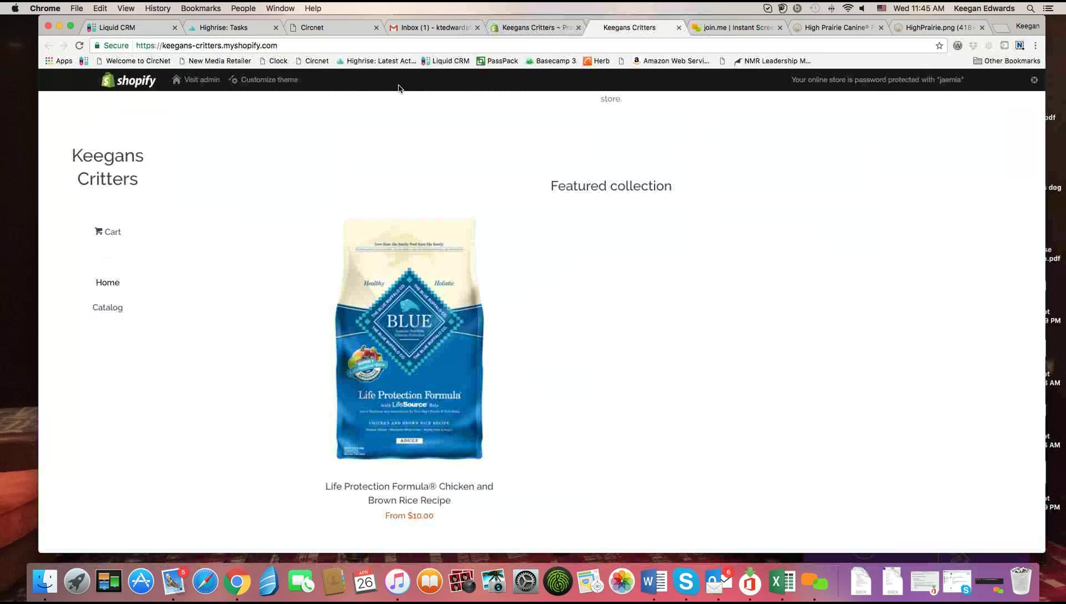
key("super+r")
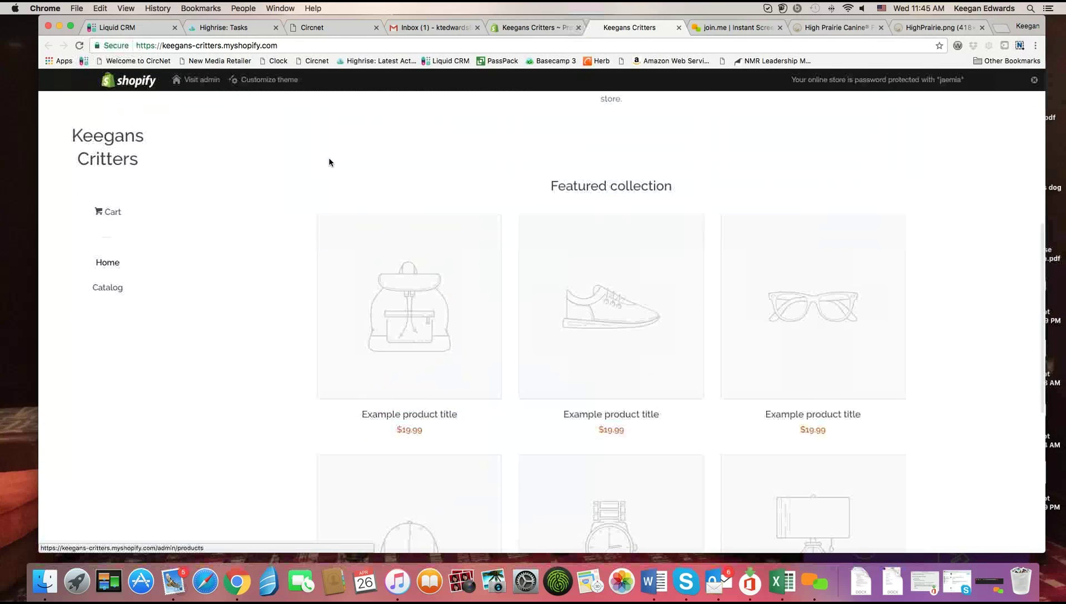
scroll(574, 218, "down", 5)
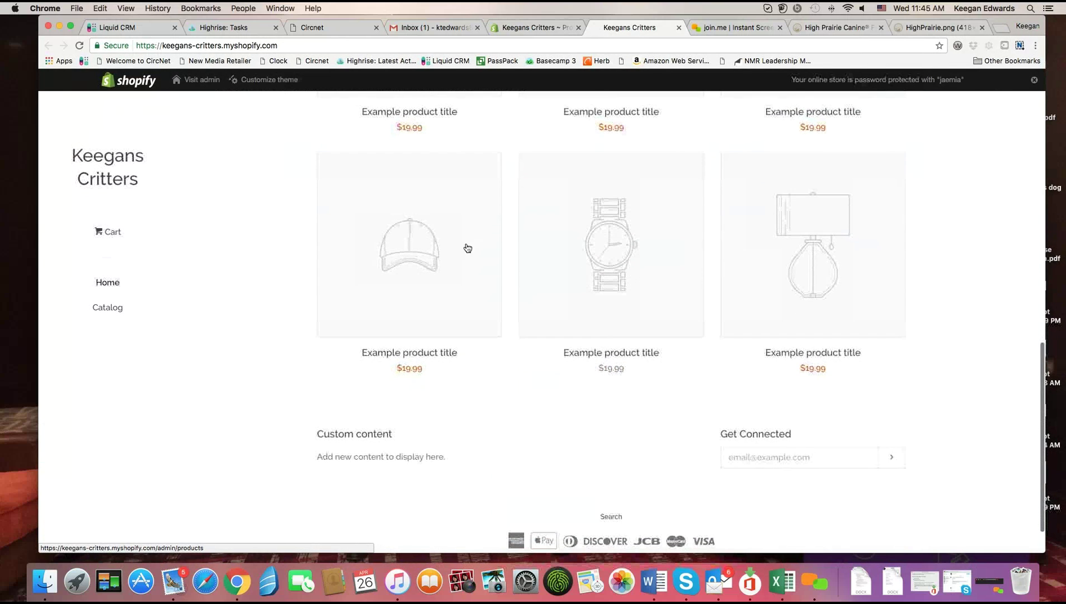
scroll(779, 263, "up", 4)
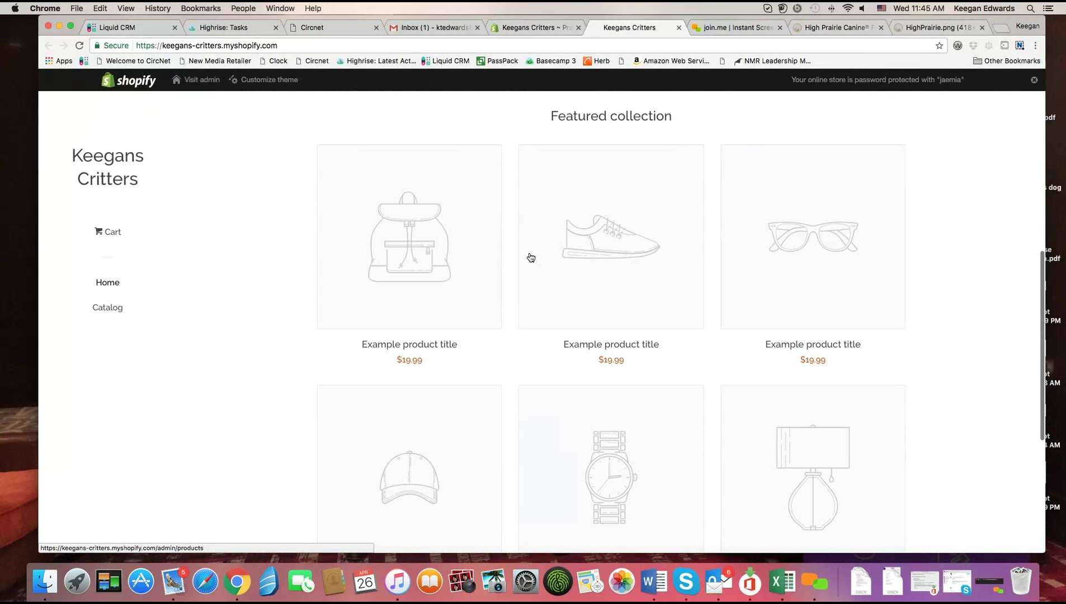
left_click(531, 29)
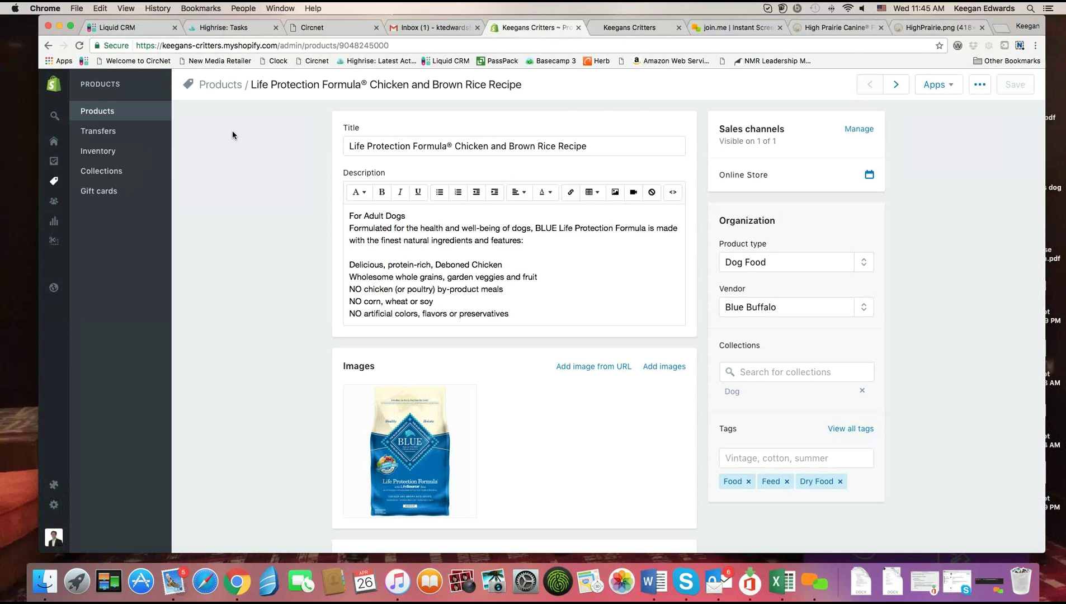
- Open the Home page collection from the Collections list
left_click(118, 175)
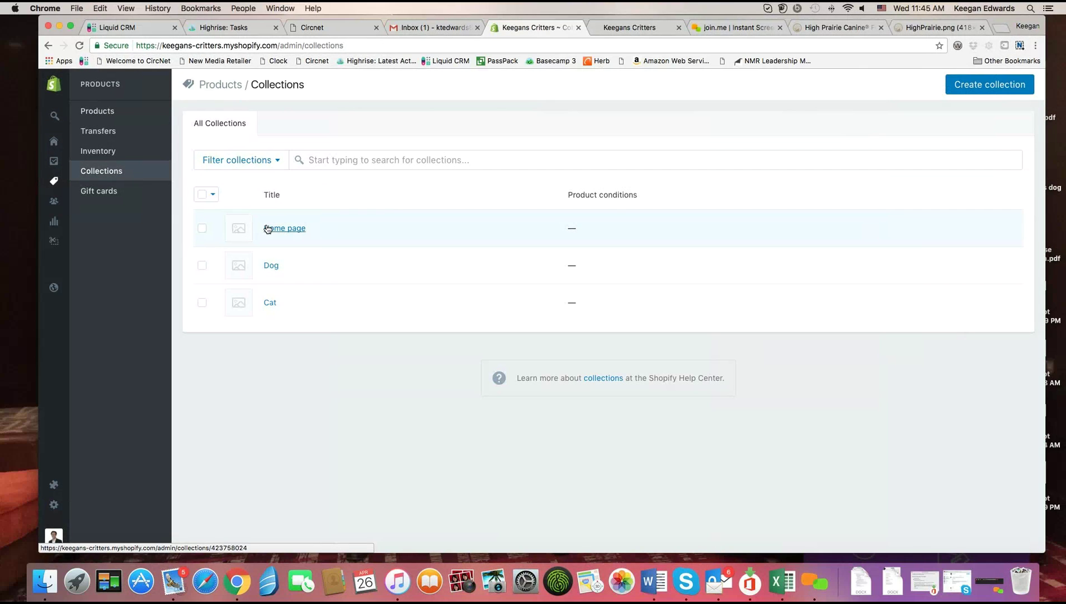
left_click(267, 229)
scroll(389, 239, "down", 3)
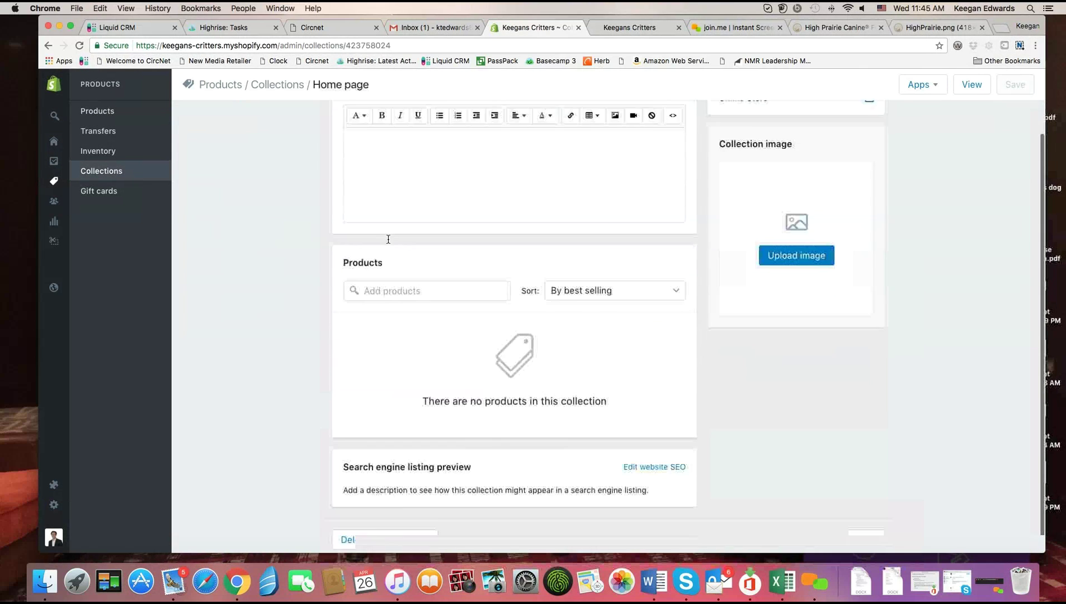
scroll(389, 239, "down", 1)
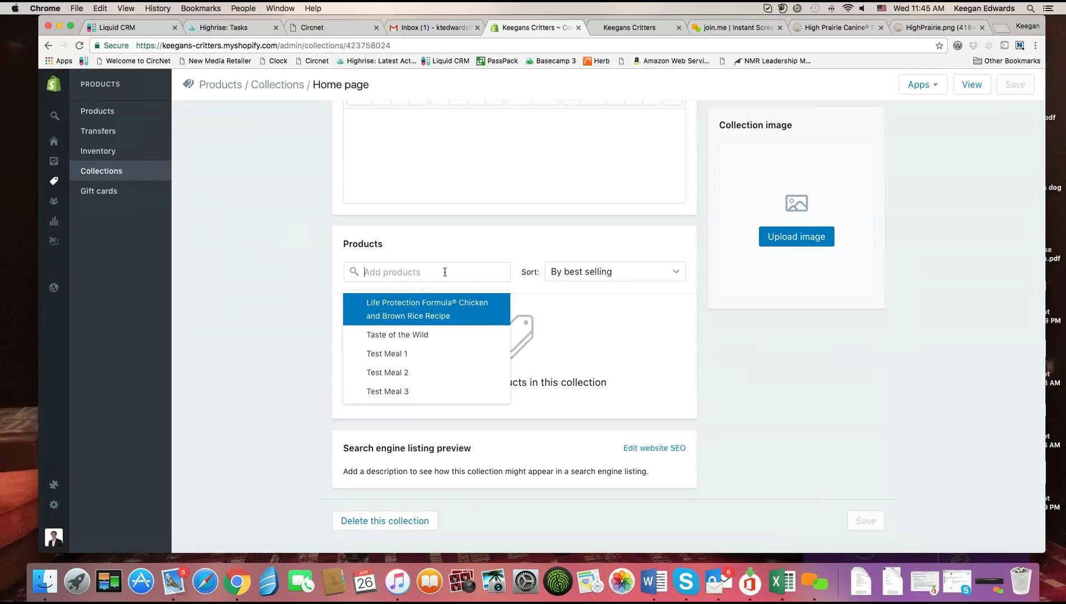
- Search 'Life pro' to add Life Protection Formula, then add Taste of the Wild
type("Life pro")
left_click(451, 321)
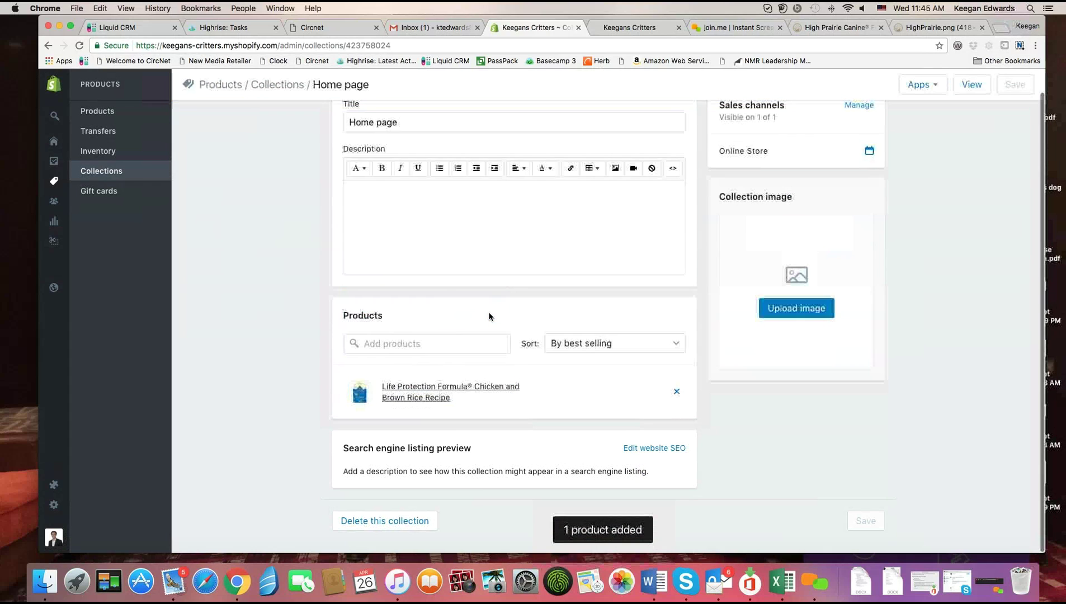
left_click(446, 344)
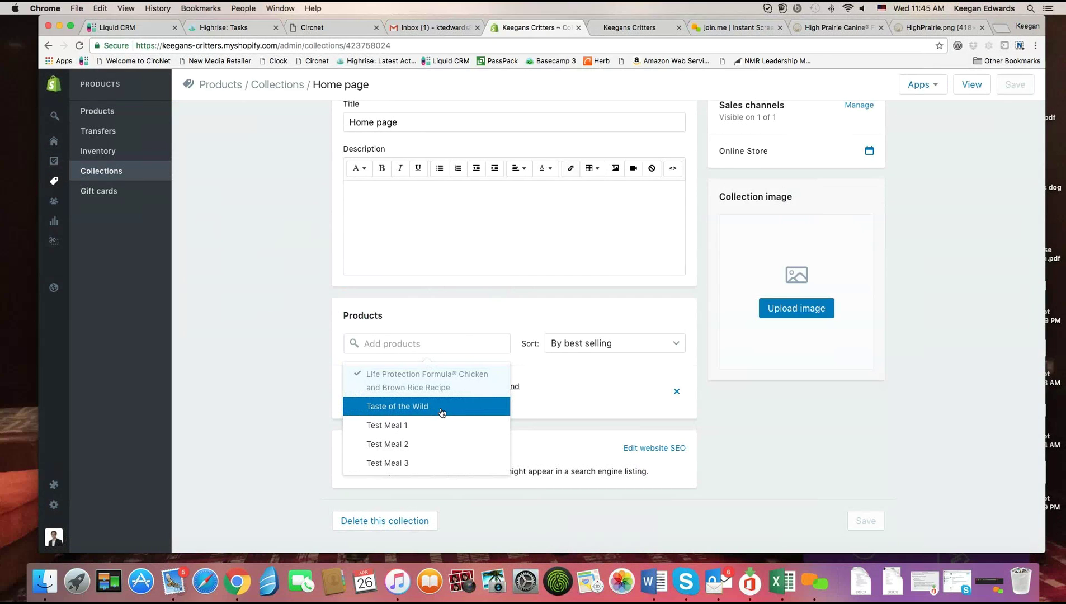
left_click(442, 413)
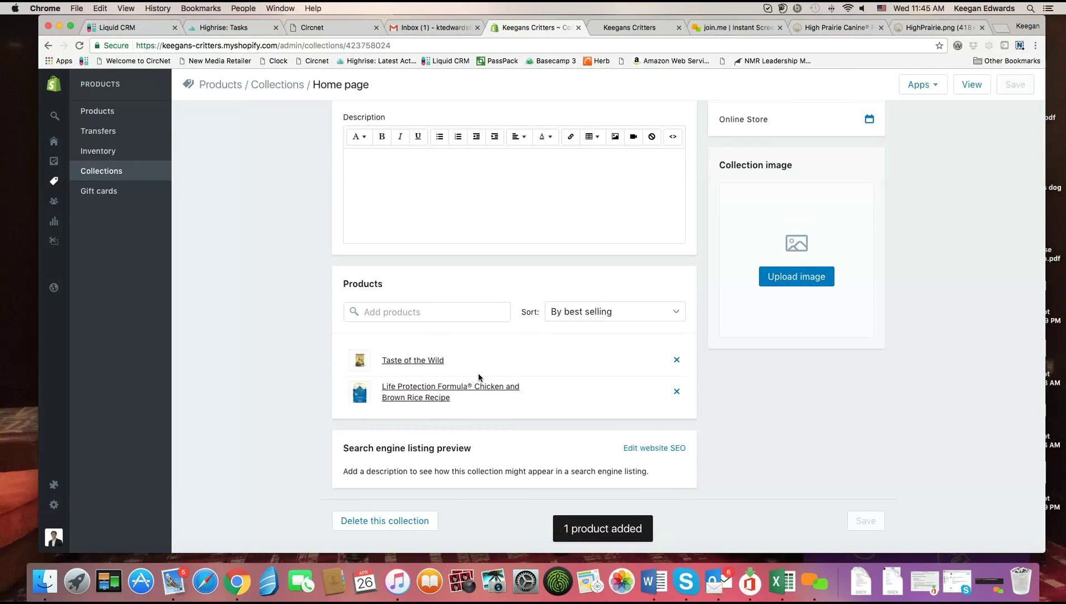
scroll(824, 383, "up", 2)
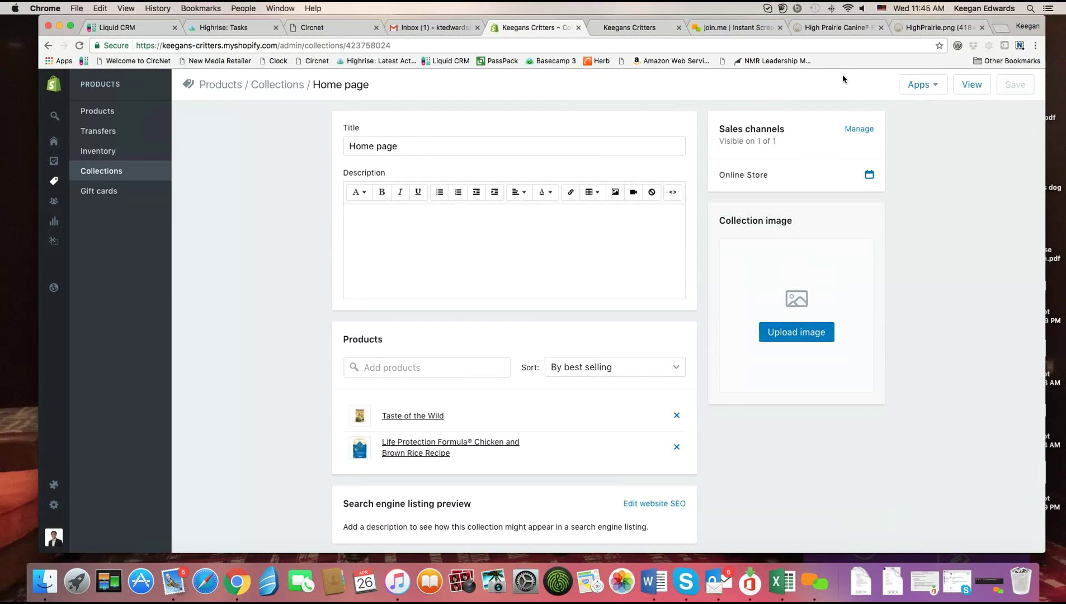
- Reload the storefront to see both dog foods featured, then reopen Home page in the admin
left_click(645, 32)
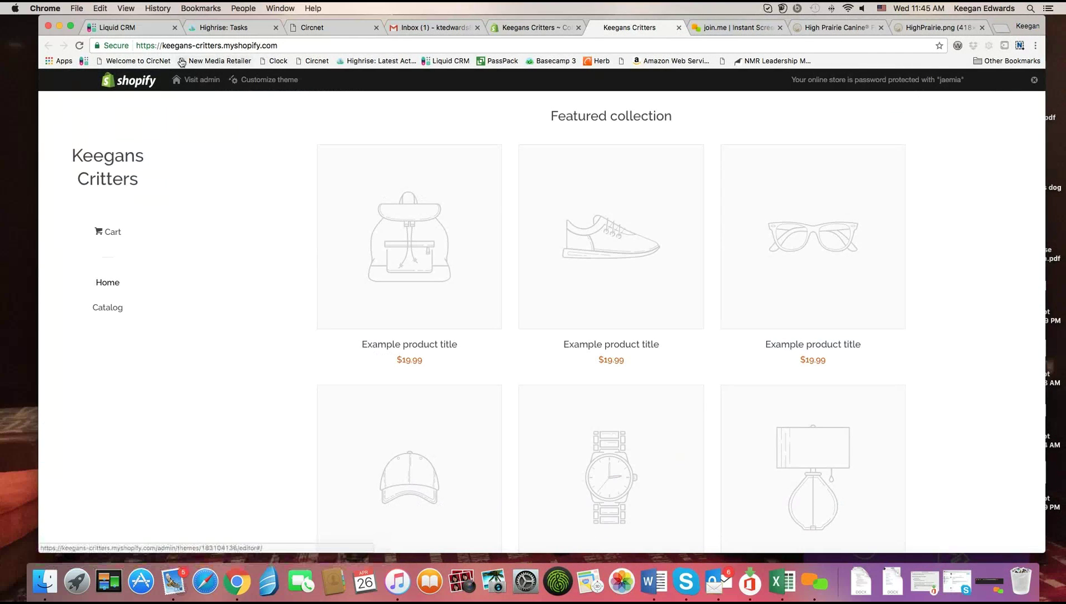
left_click(80, 46)
scroll(395, 196, "down", 4)
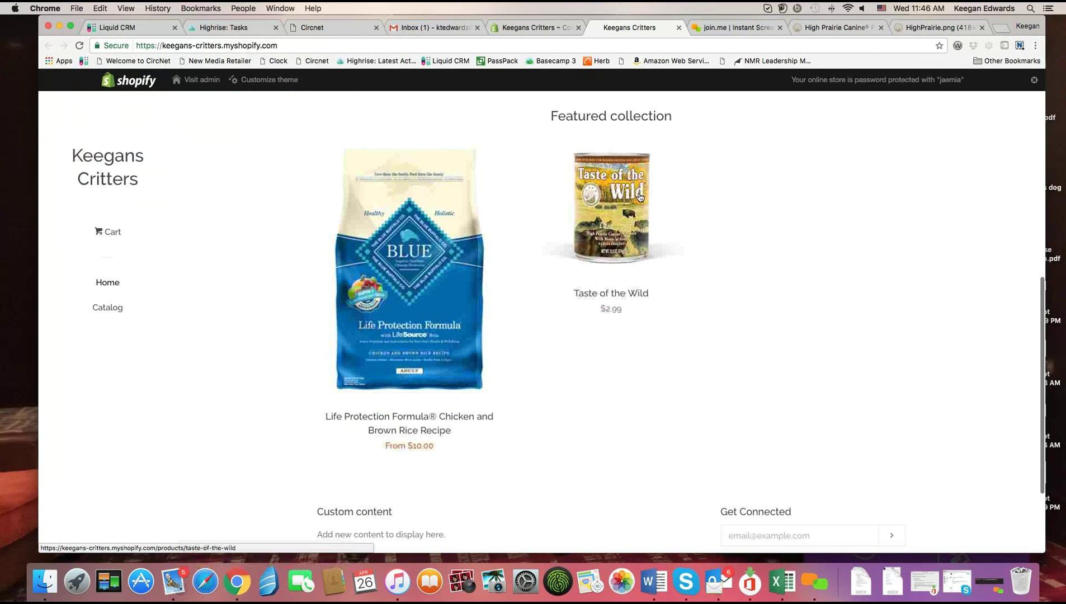
left_click(531, 28)
left_click(113, 175)
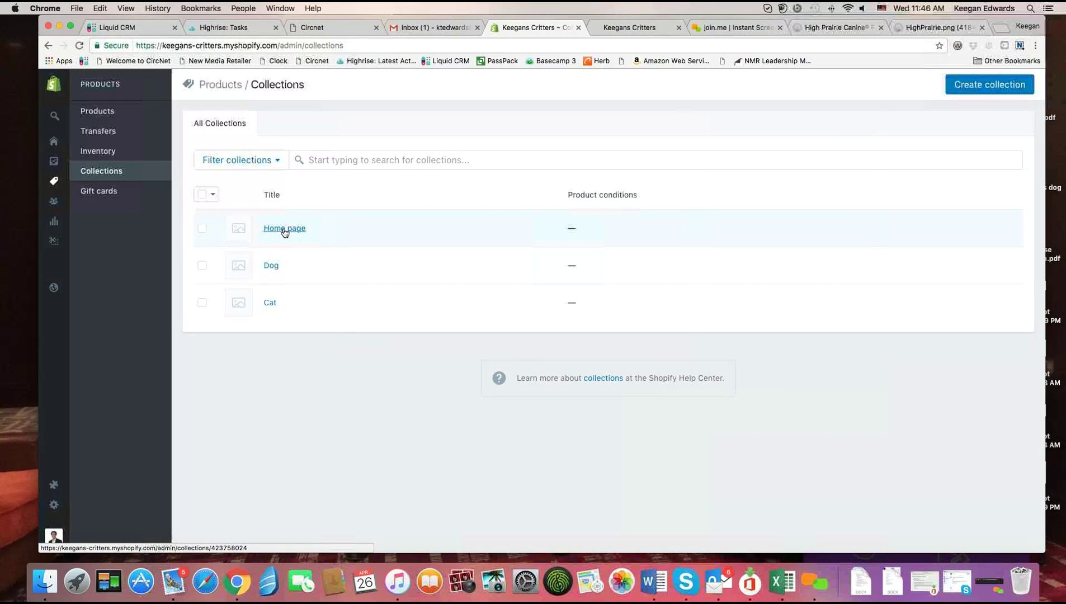
left_click(604, 32)
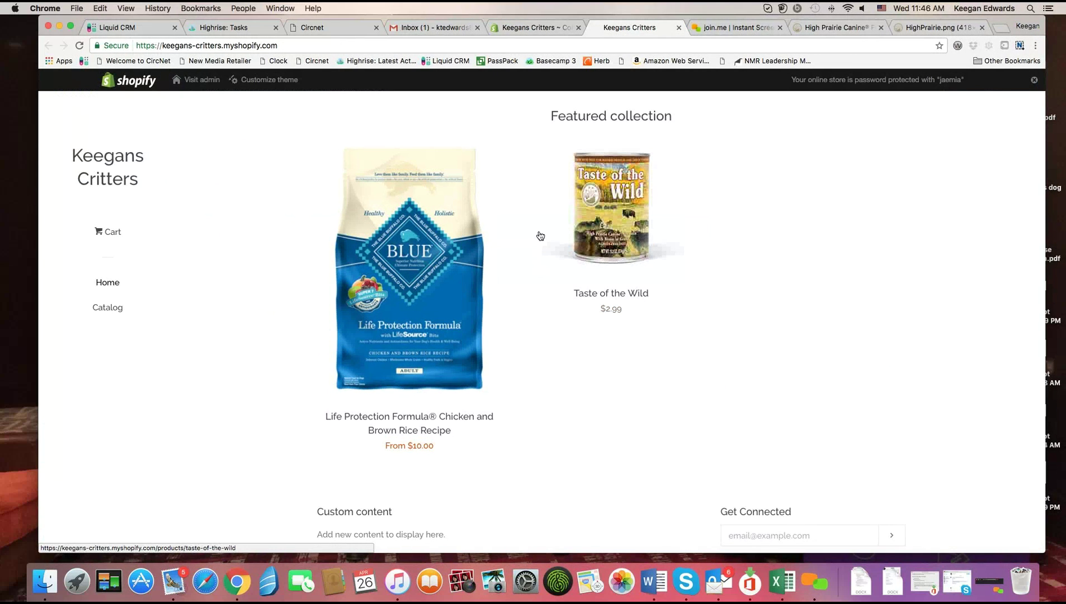
left_click(531, 29)
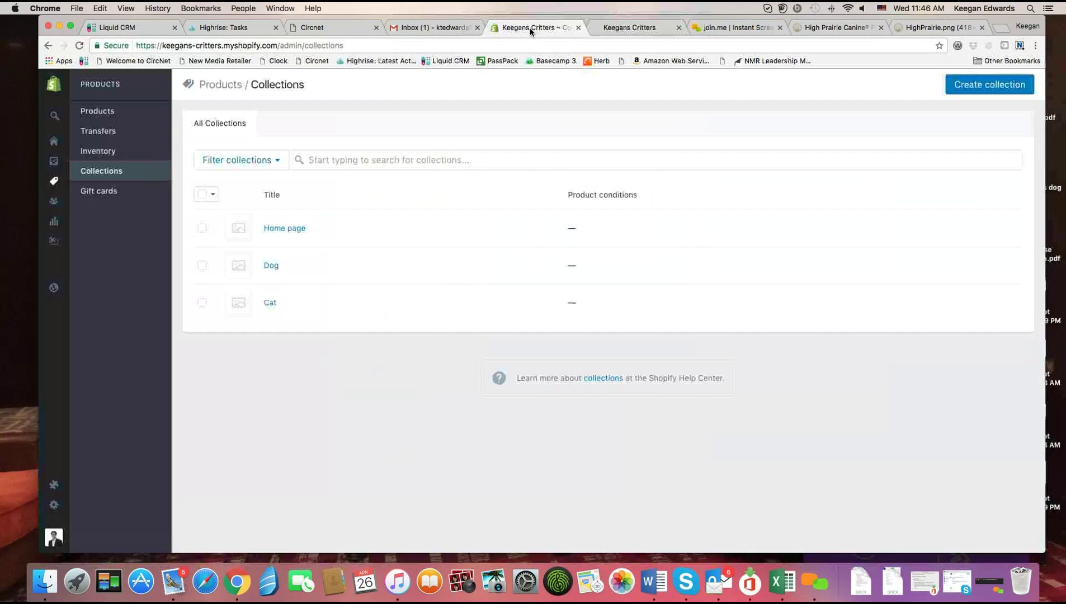
left_click(286, 229)
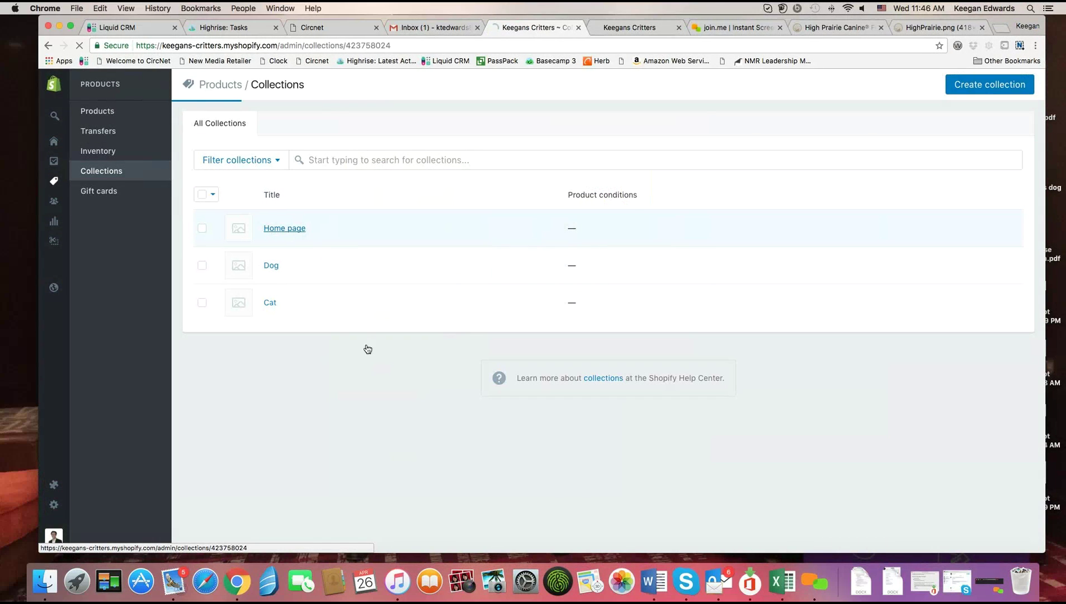
- Review the collection's included products, then open Life Protection Formula from the Products list
left_click(415, 369)
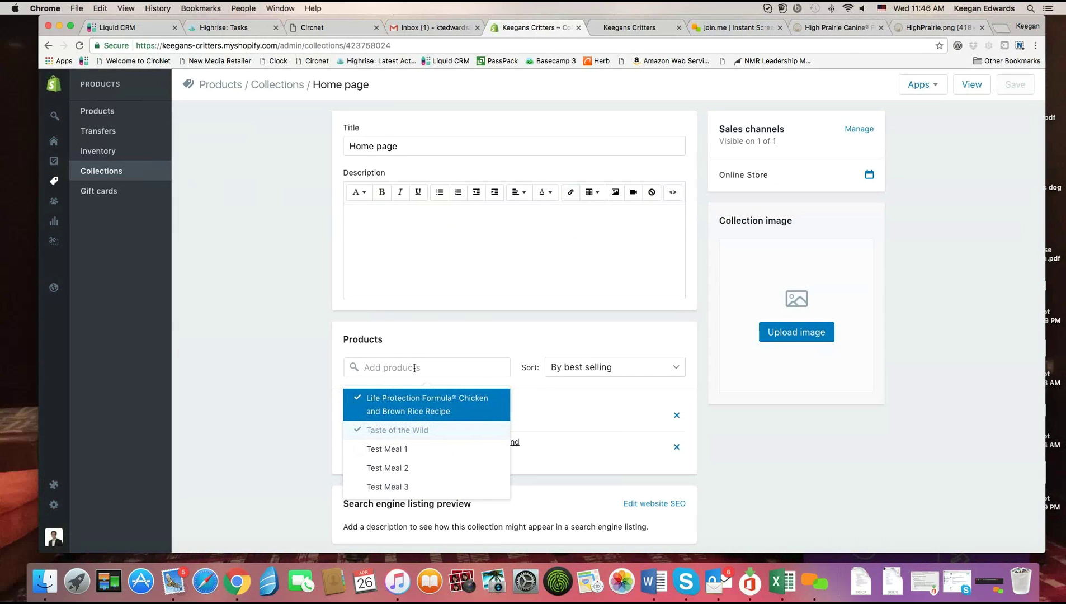
left_click(98, 111)
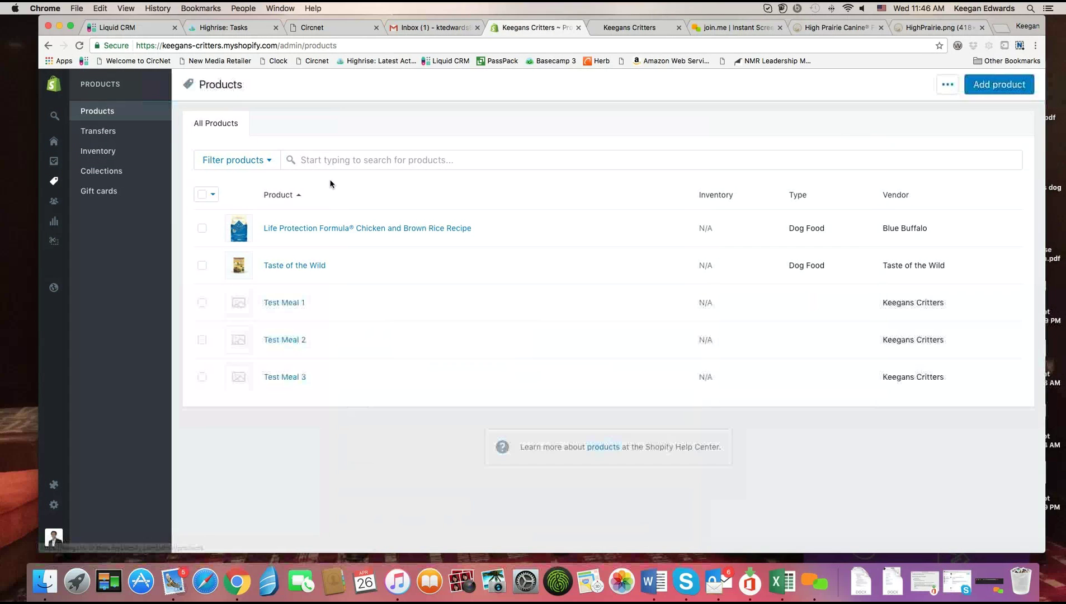
left_click(340, 230)
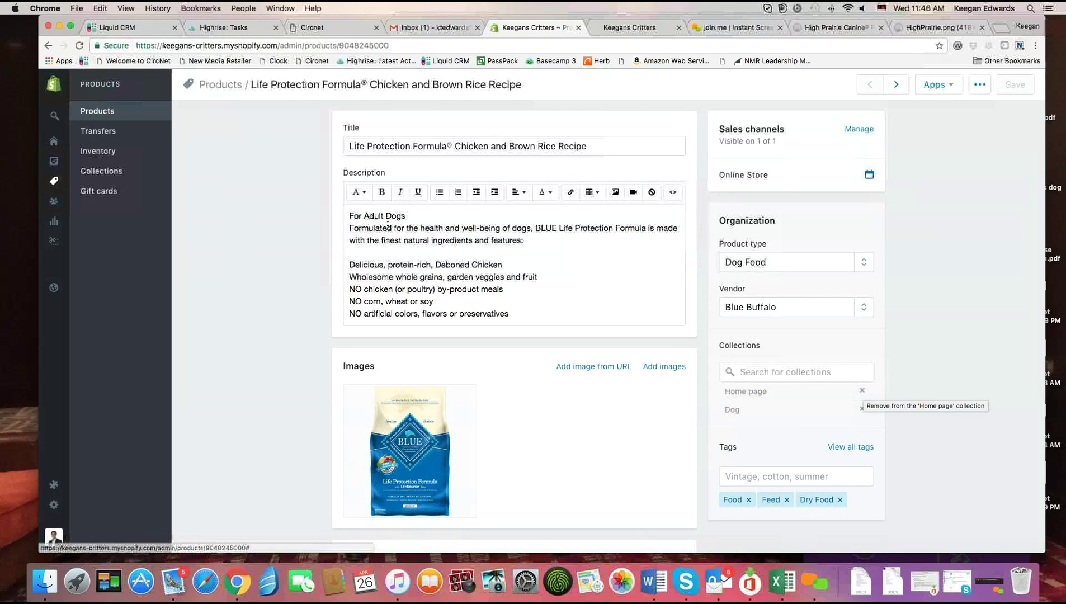
mouse_move(57, 153)
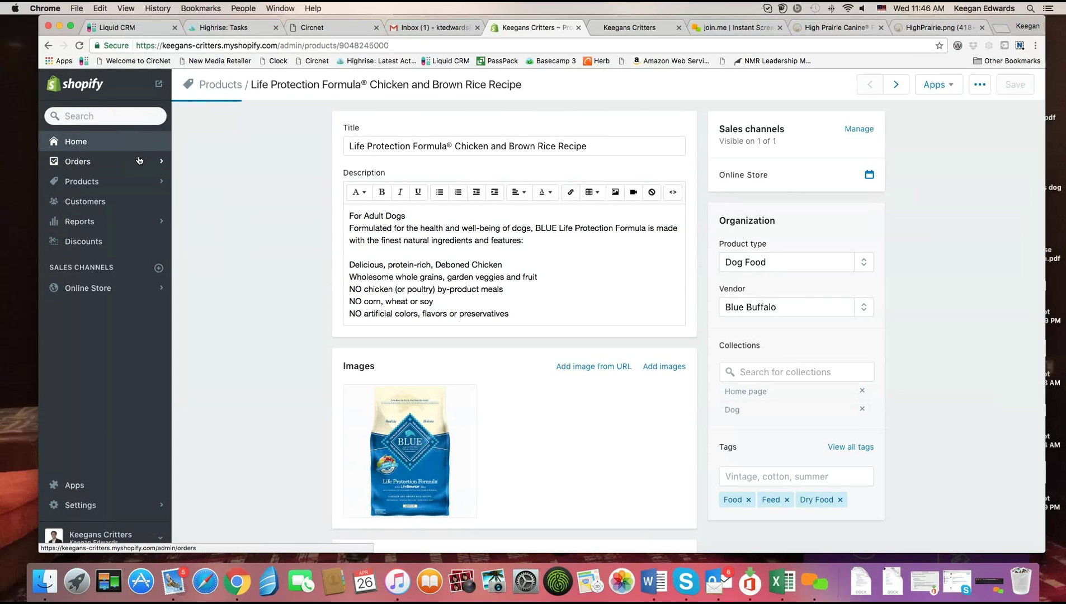